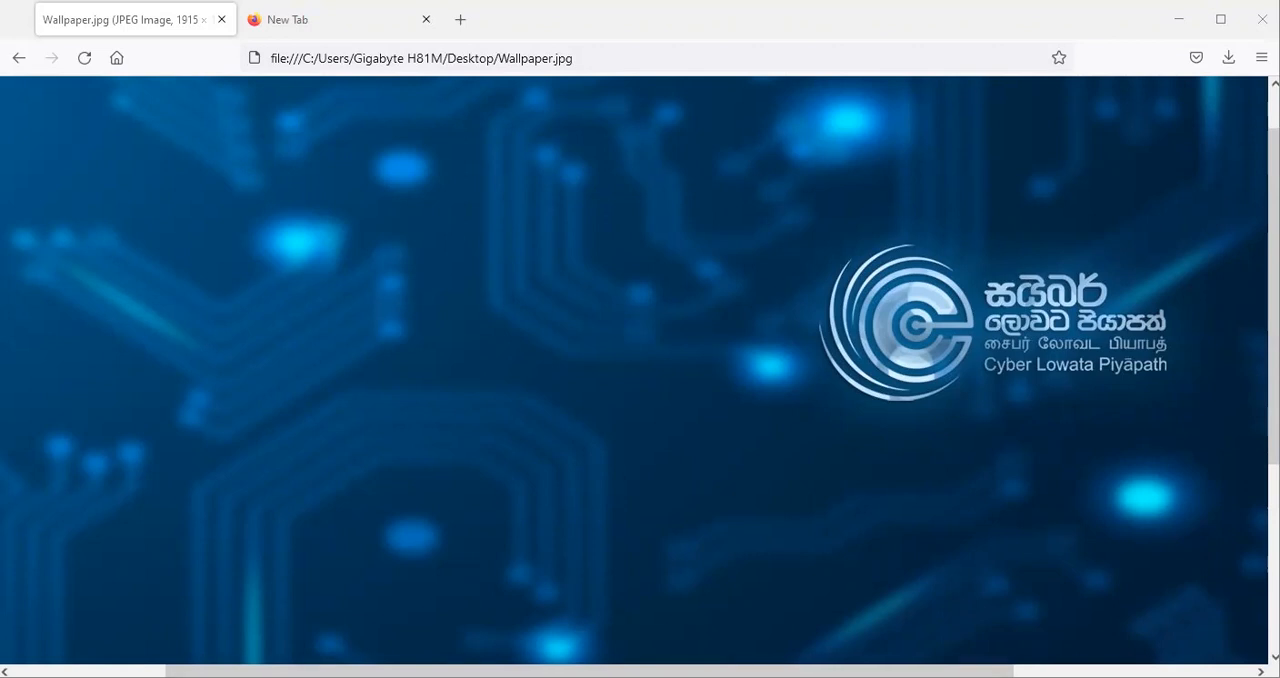
Switch to File Explorer and copy the Joomla_3.10.5-Stable-Full_Package archive from the workshop's Software folder.
key("alt+Tab")
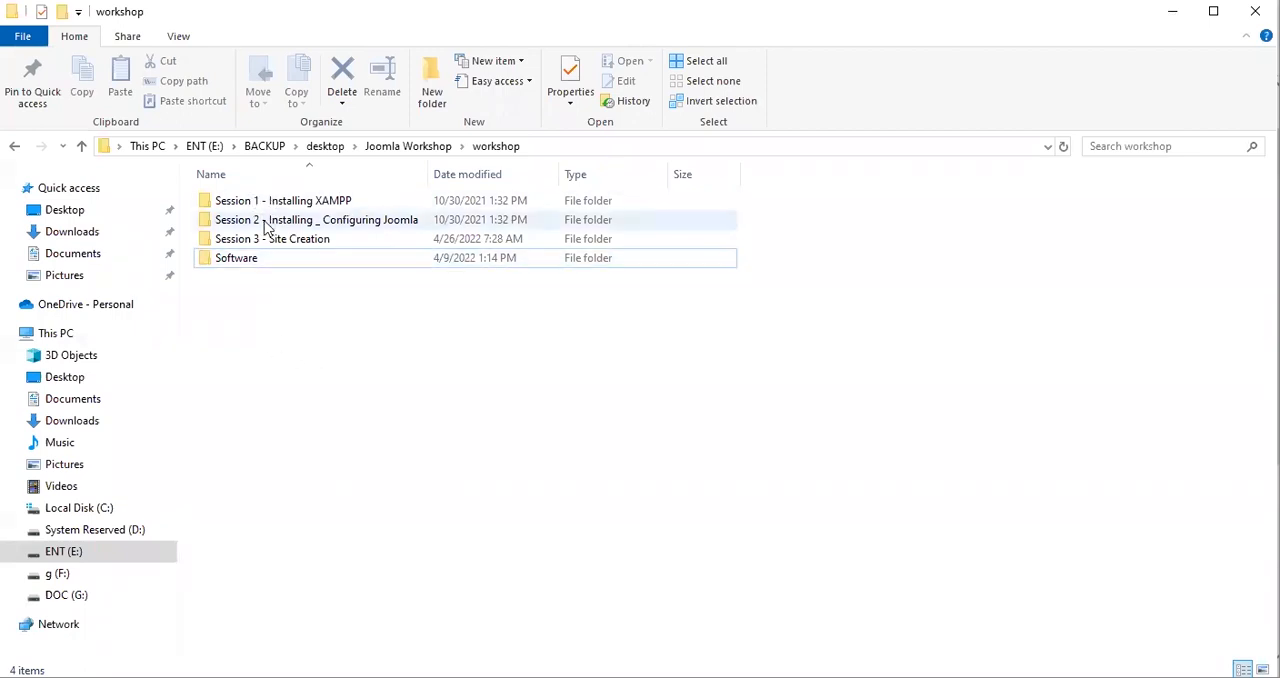
double_click(240, 266)
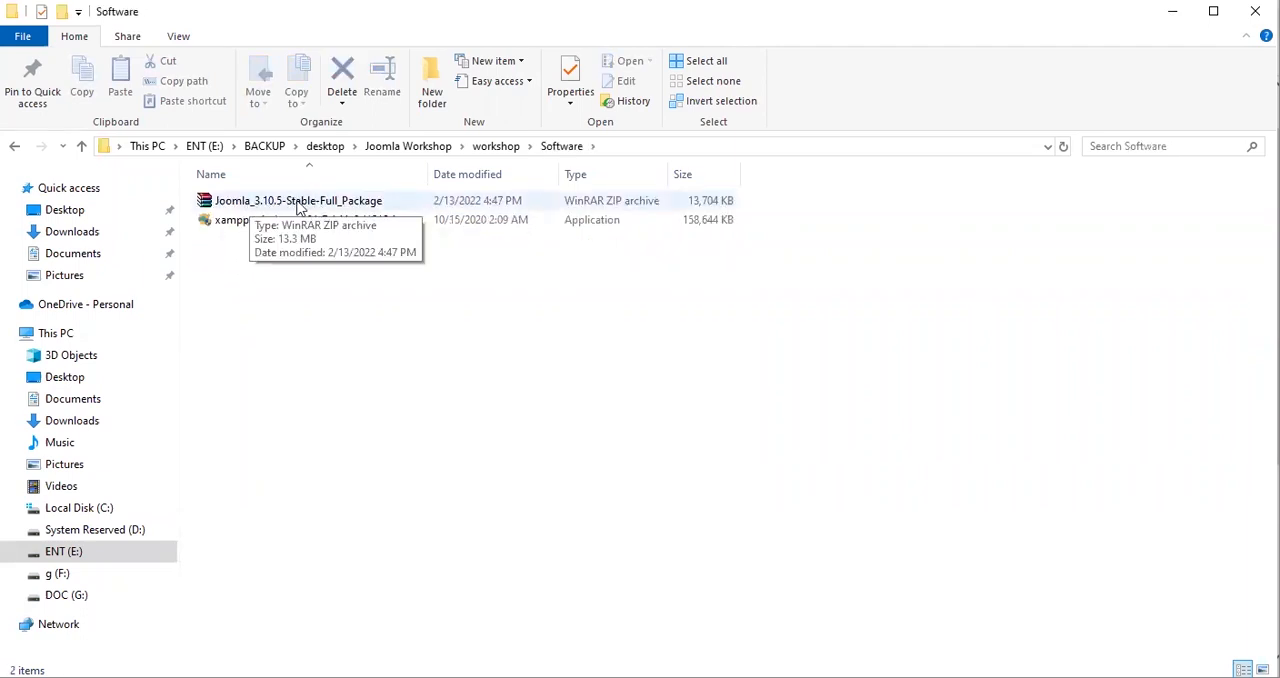
right_click(234, 206)
left_click(274, 450)
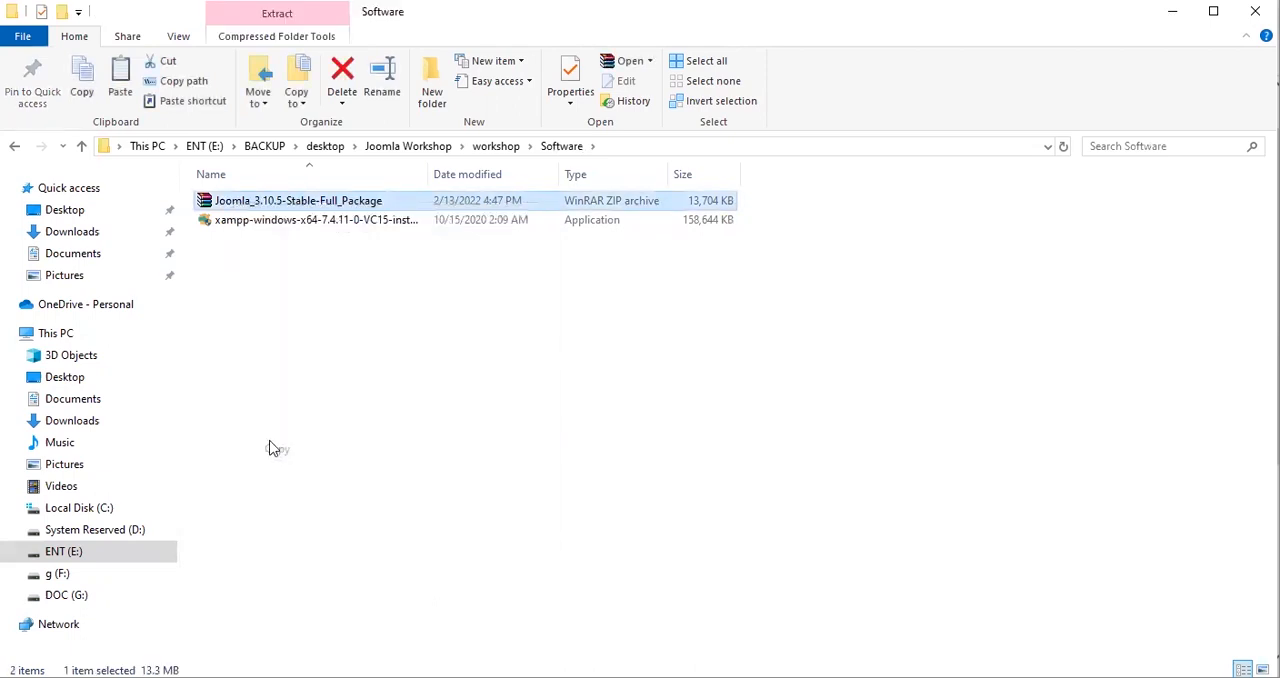
left_click(329, 391)
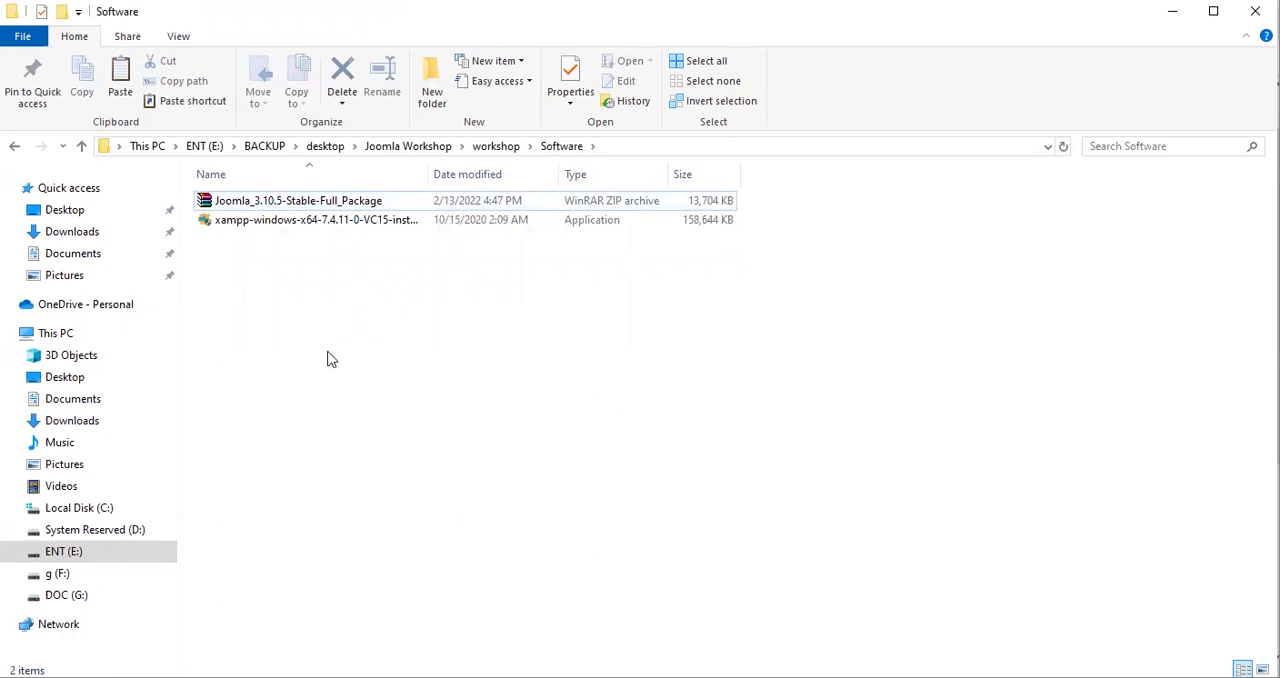
Paste the copied Joomla archive into C:\xampp\htdocs, replacing the existing file of the same name.
left_click(94, 509)
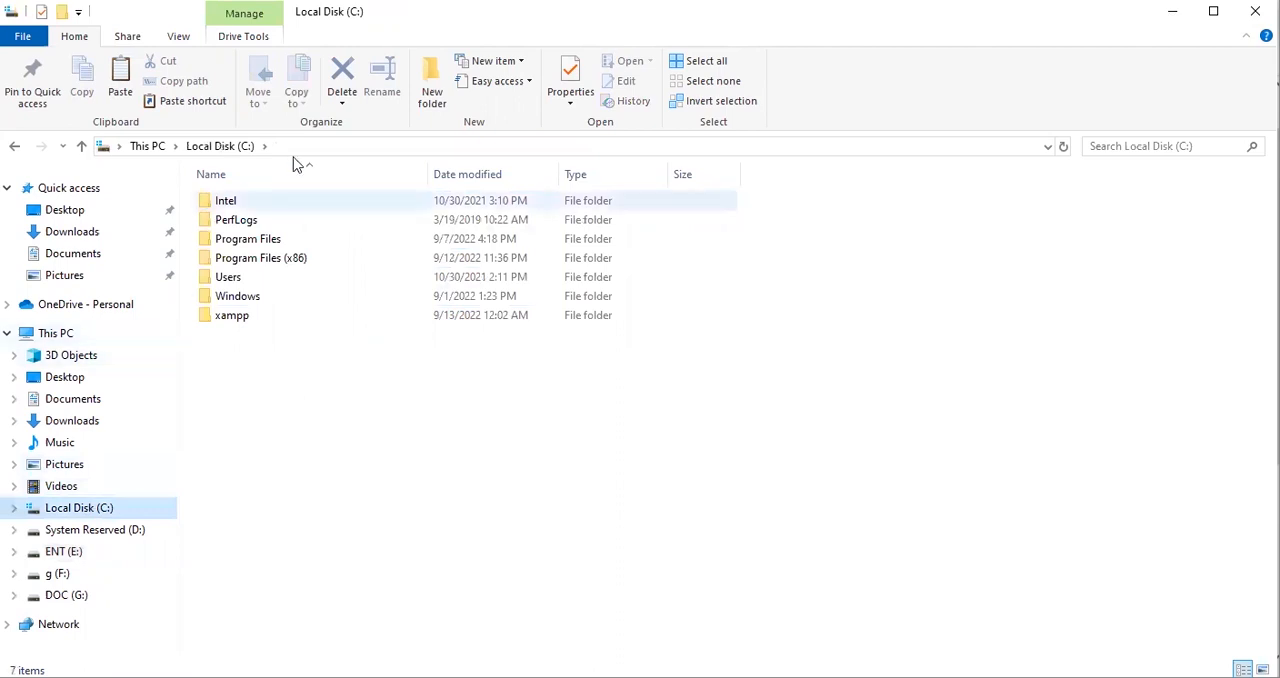
double_click(232, 318)
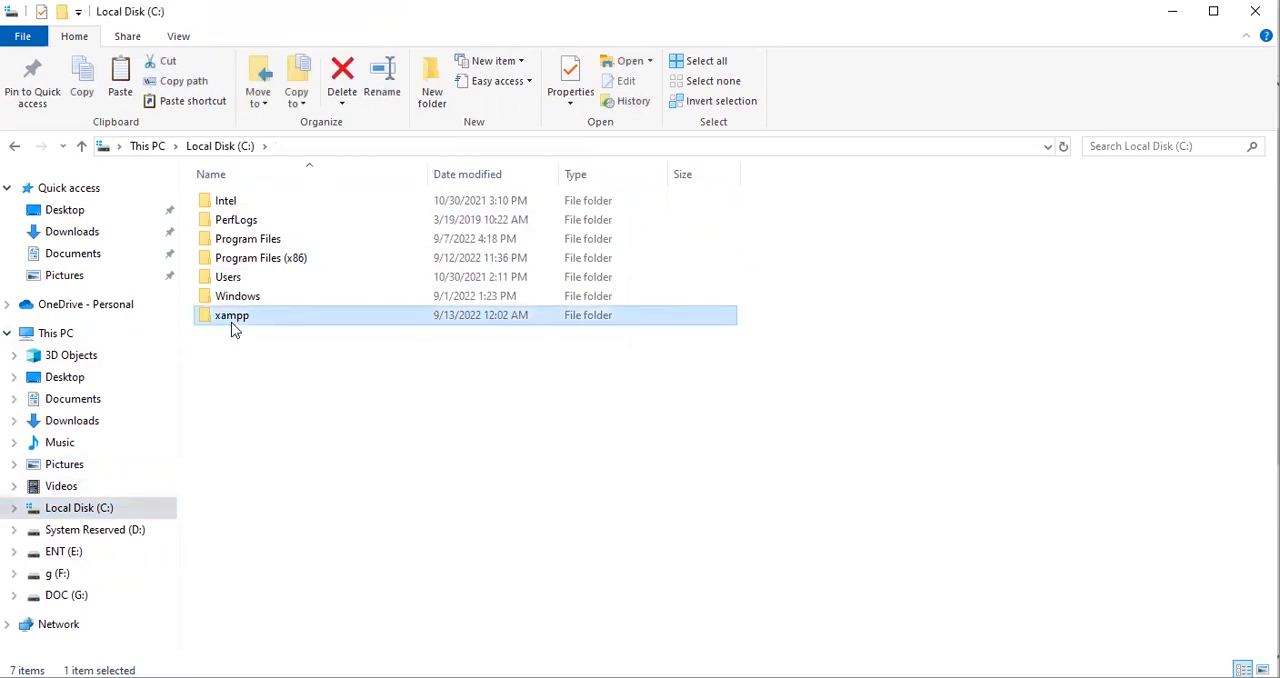
left_click(257, 298)
double_click(258, 300)
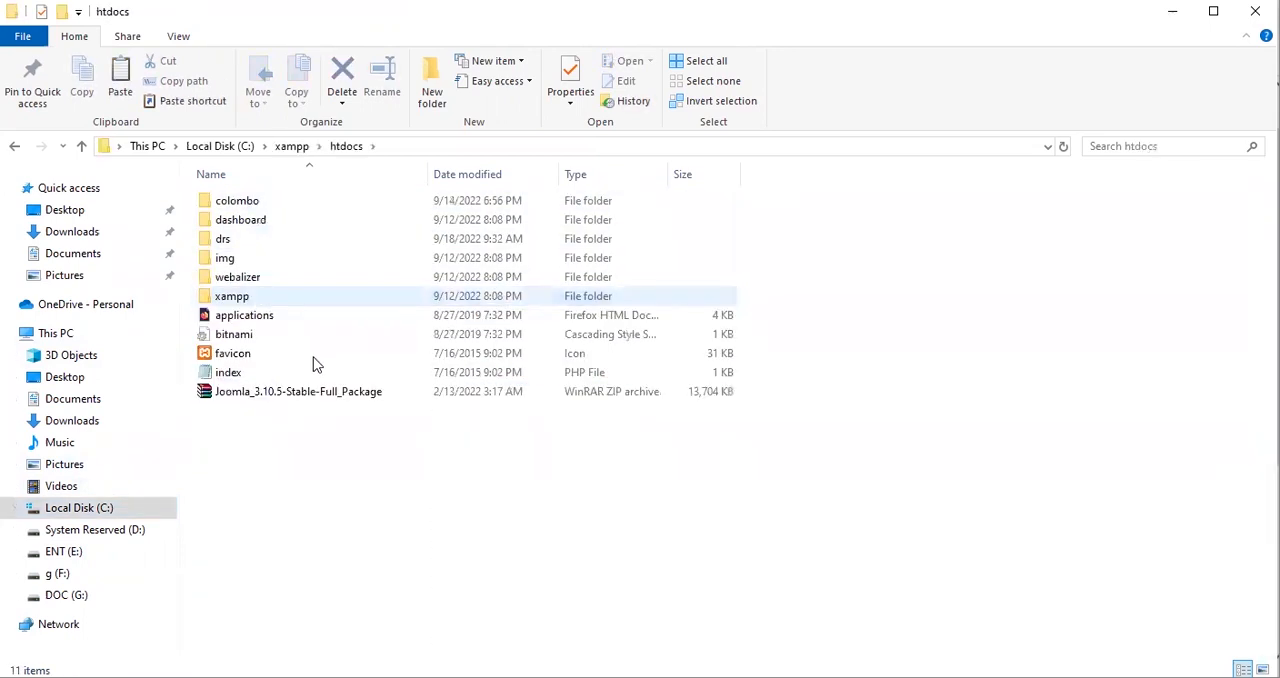
right_click(269, 435)
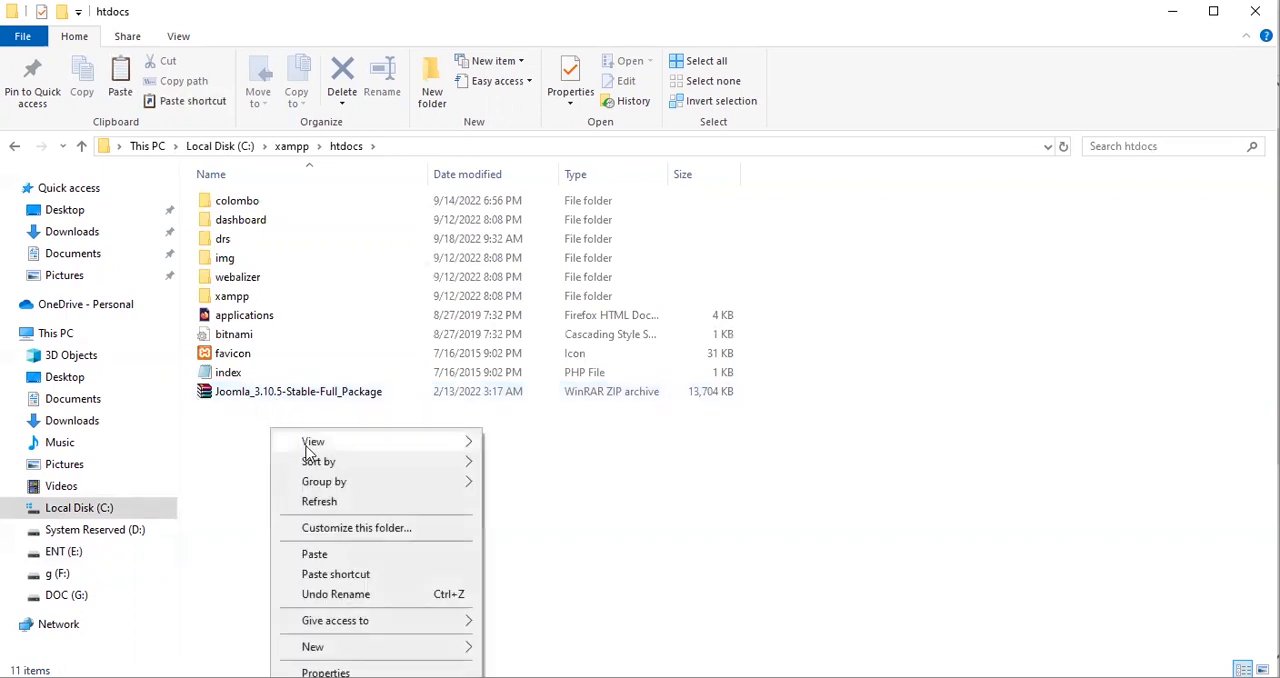
left_click(315, 556)
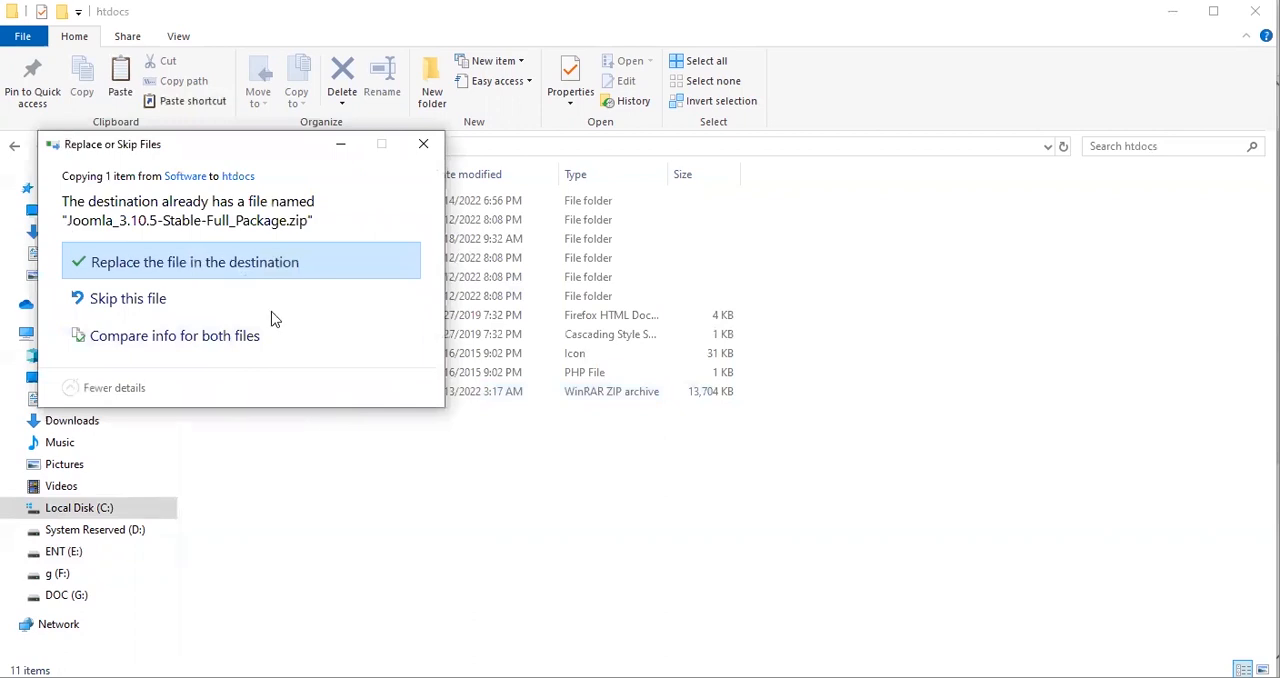
left_click(195, 261)
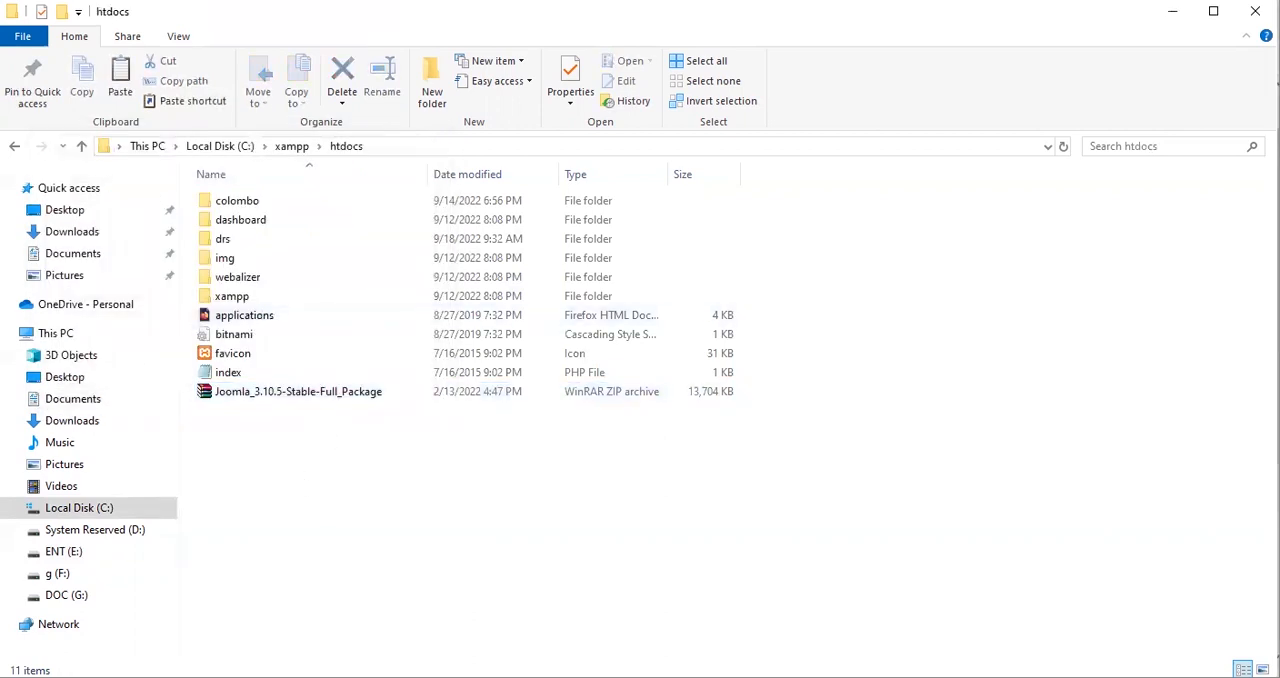
mouse_move(192, 190)
left_mouse_down()
mouse_move(288, 184)
mouse_move(236, 206)
mouse_move(210, 195)
left_mouse_up()
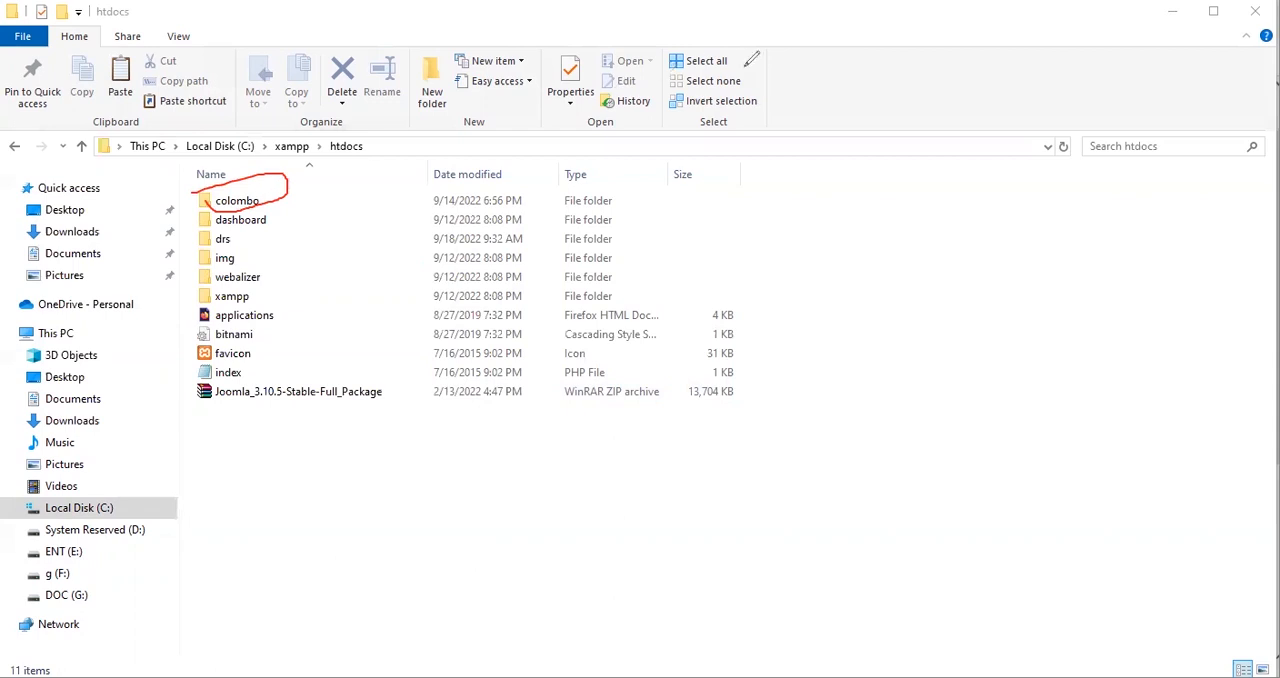
left_click(750, 61)
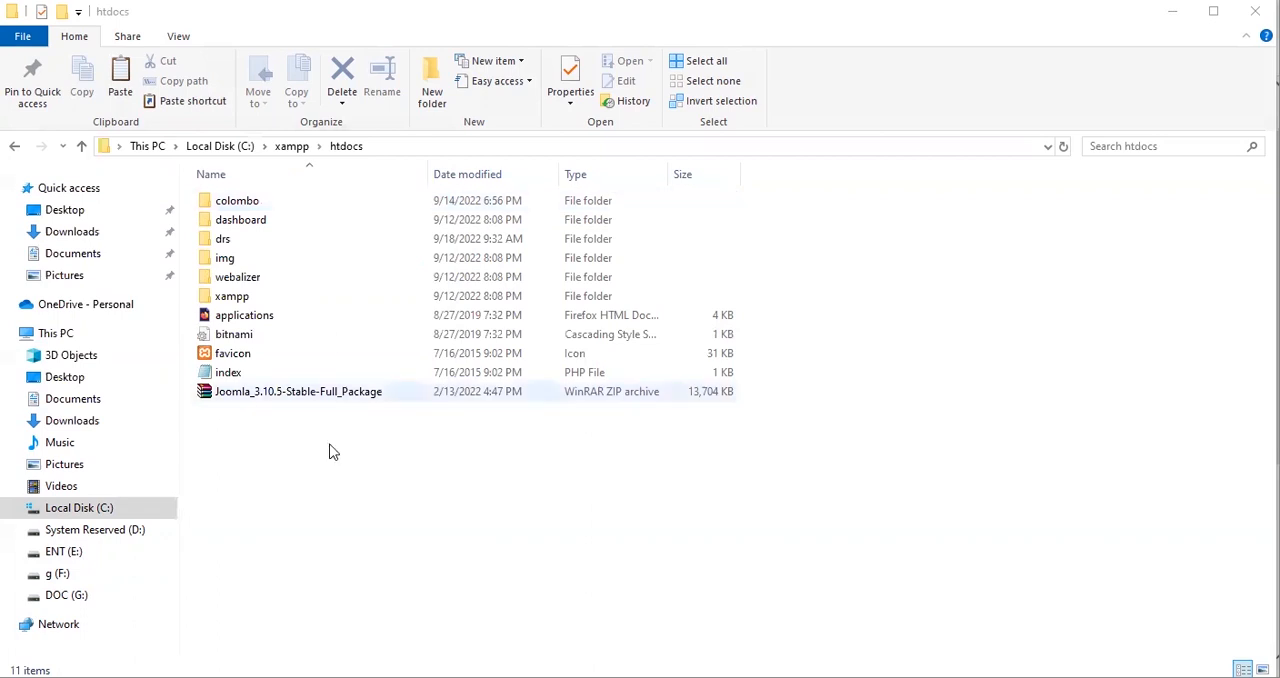
Extract the Joomla_3.10.5-Stable-Full_Package archive into its own folder of the same name inside htdocs.
left_click(242, 395)
right_click(242, 396)
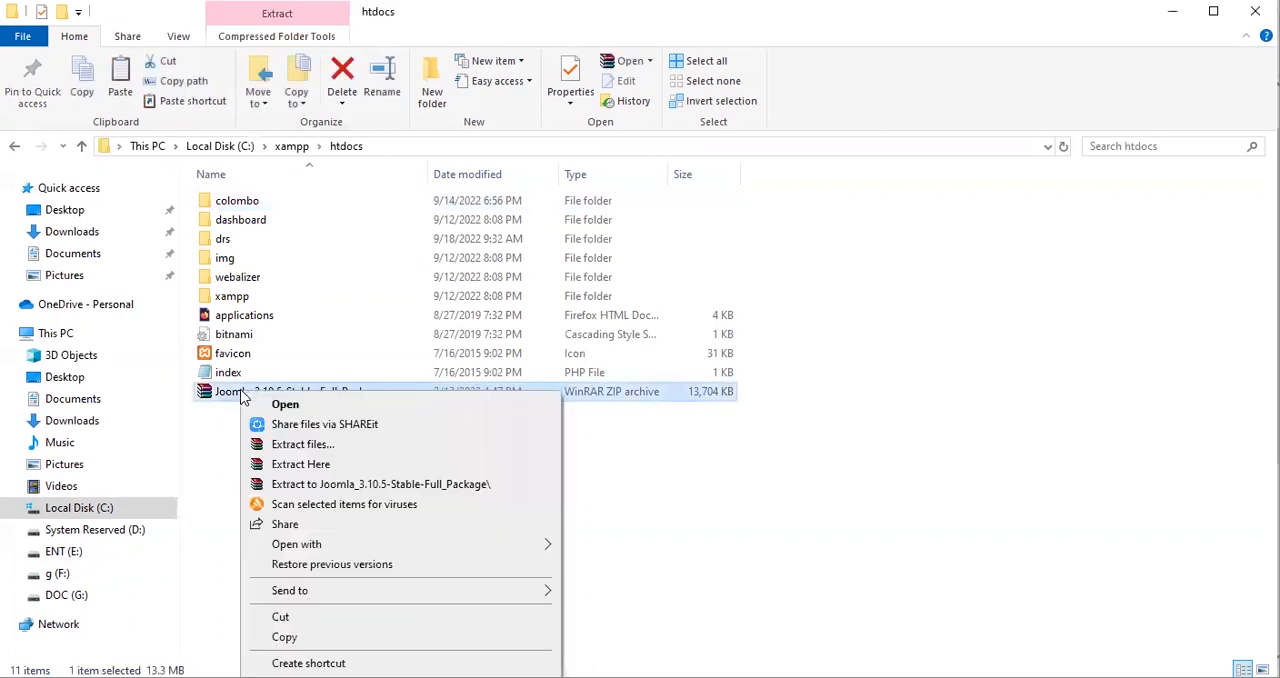
left_click(276, 446)
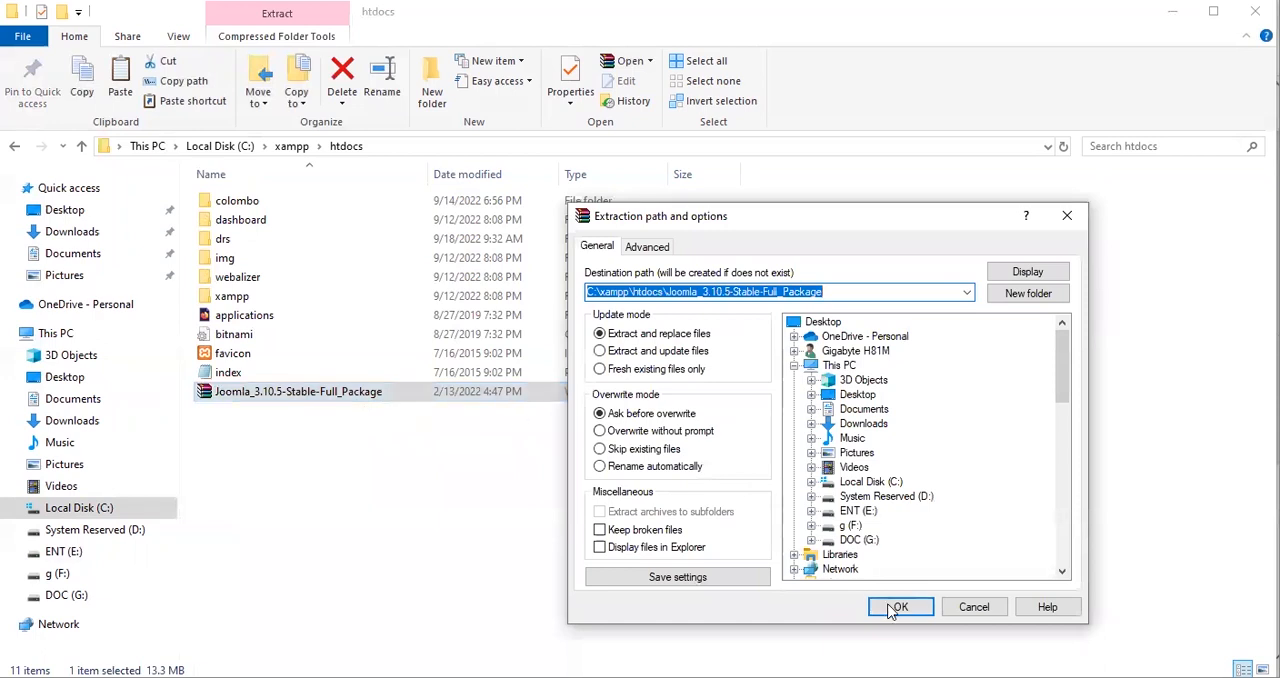
left_click(898, 606)
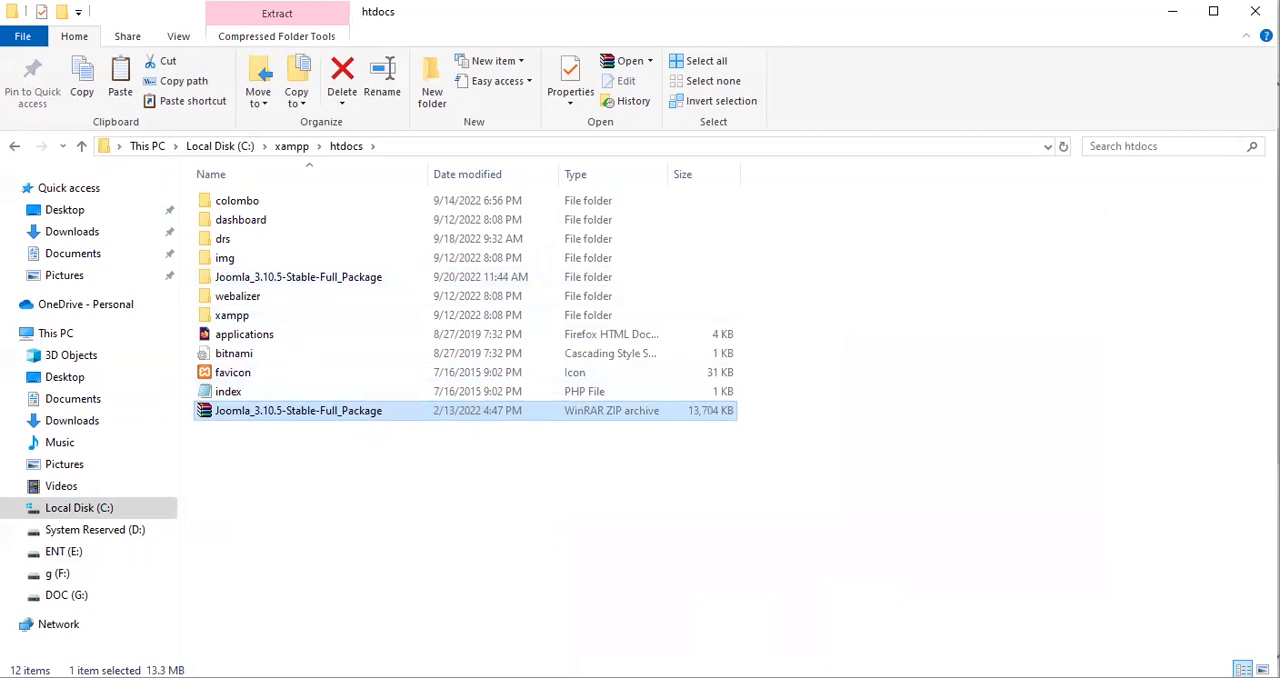
mouse_move(192, 264)
left_mouse_down()
mouse_move(377, 252)
mouse_move(390, 276)
mouse_move(326, 292)
mouse_move(201, 290)
left_mouse_up()
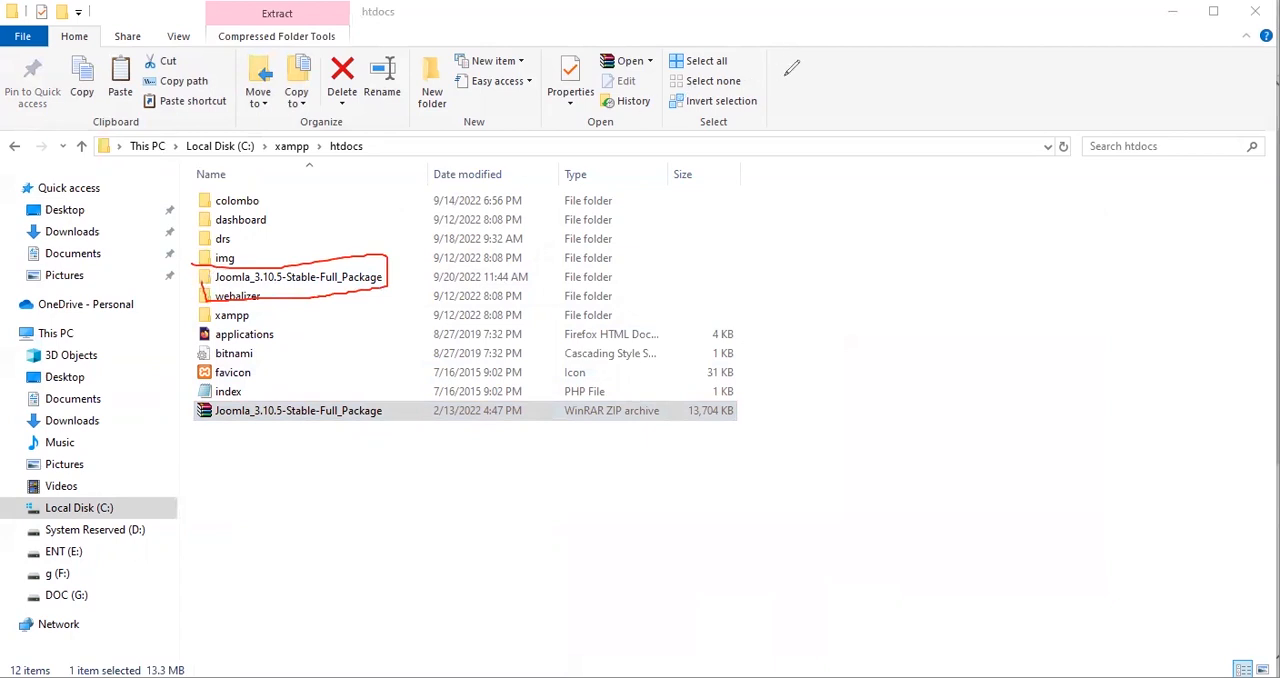
key("Escape")
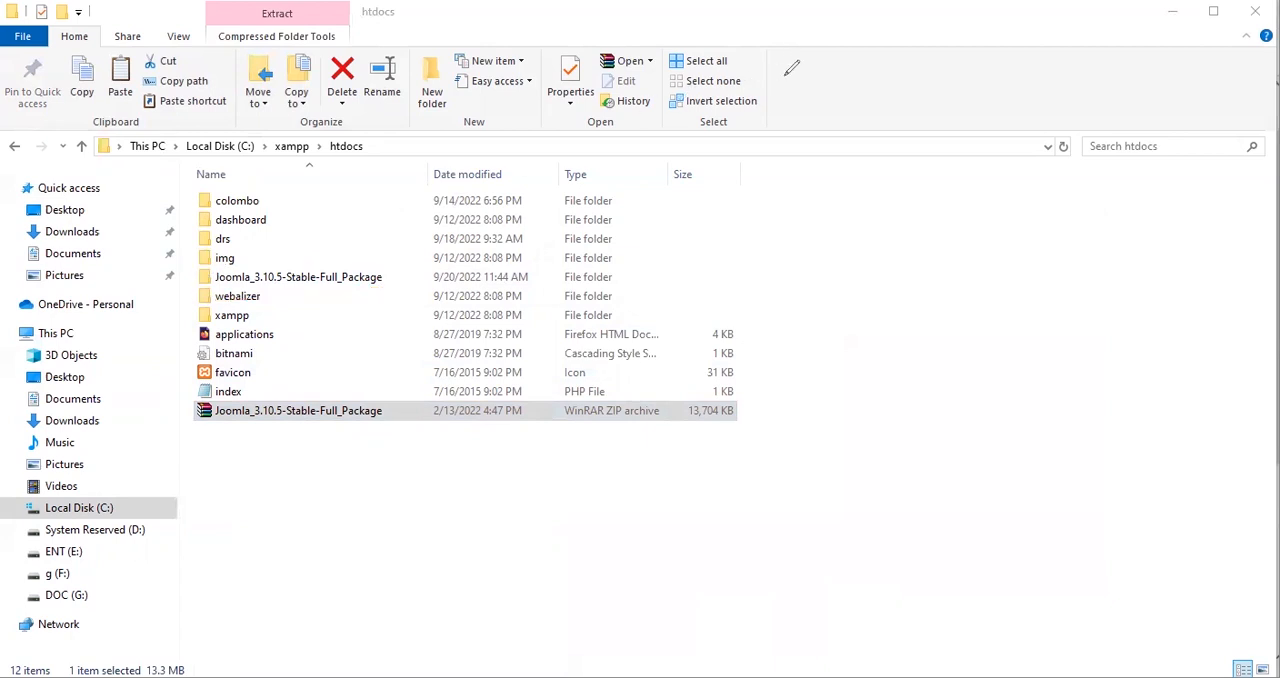
Rename the extracted Joomla_3.10.5-Stable-Full_Package folder in htdocs as srilanka.
right_click(262, 281)
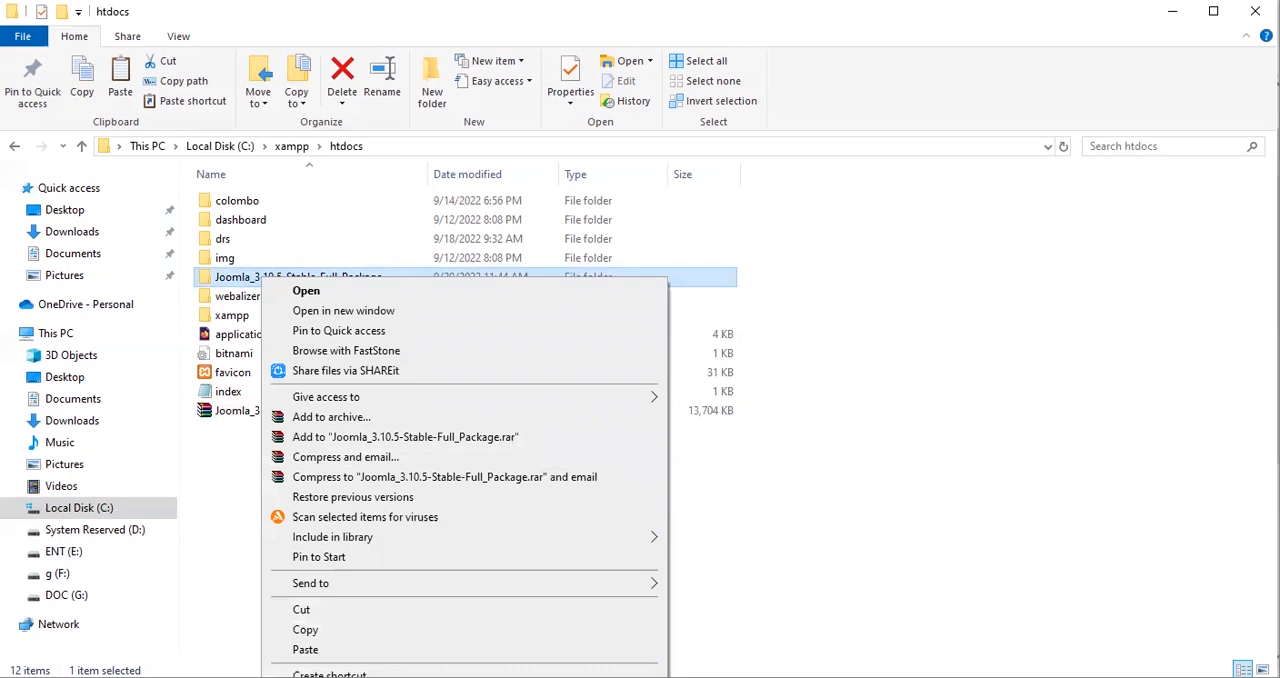
key("m")
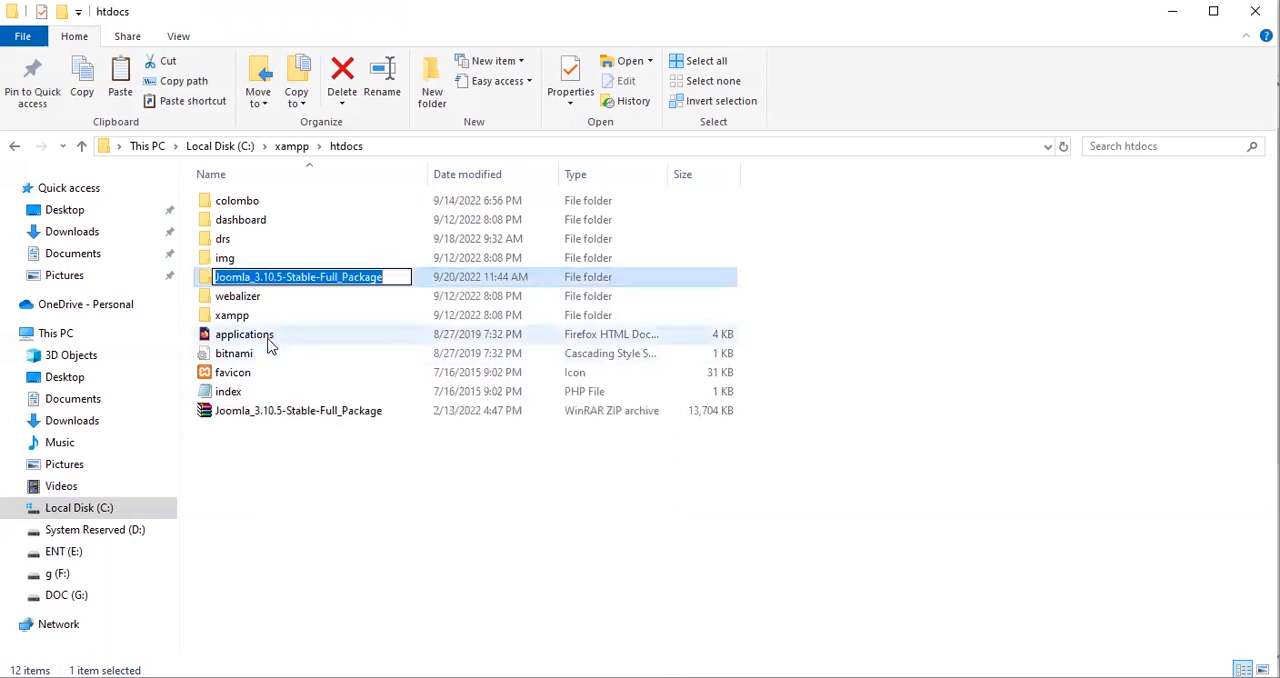
type("s")
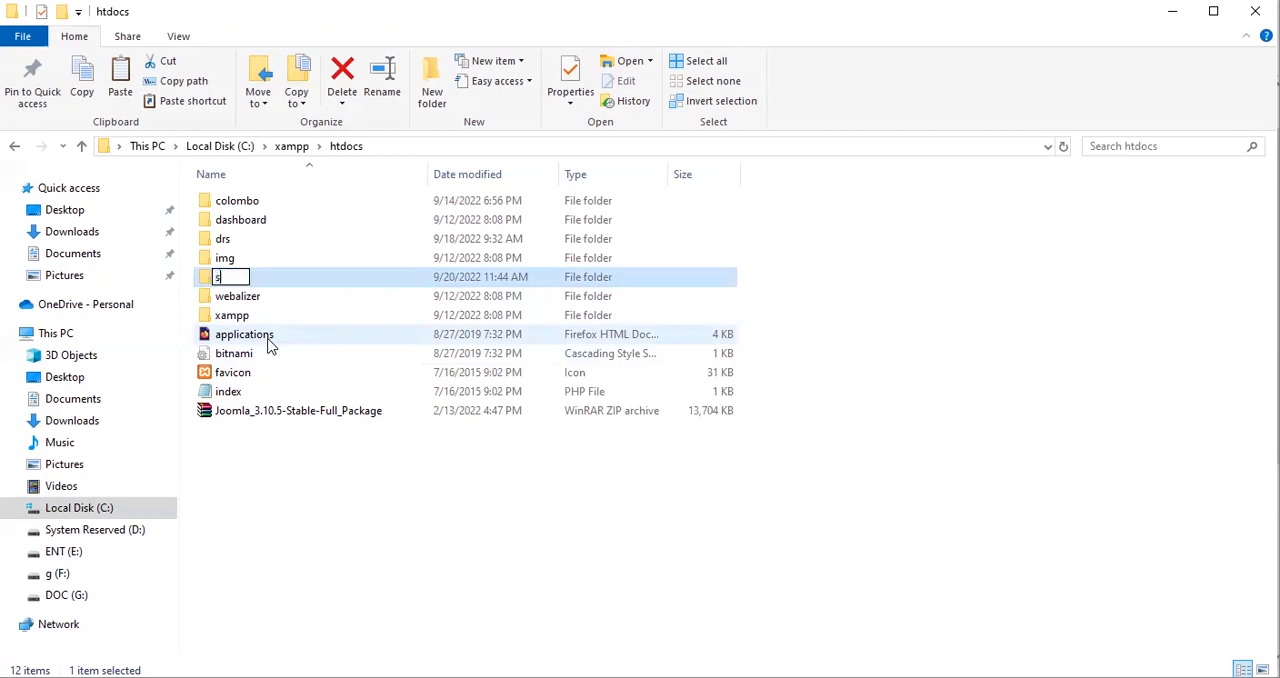
type("rilanka")
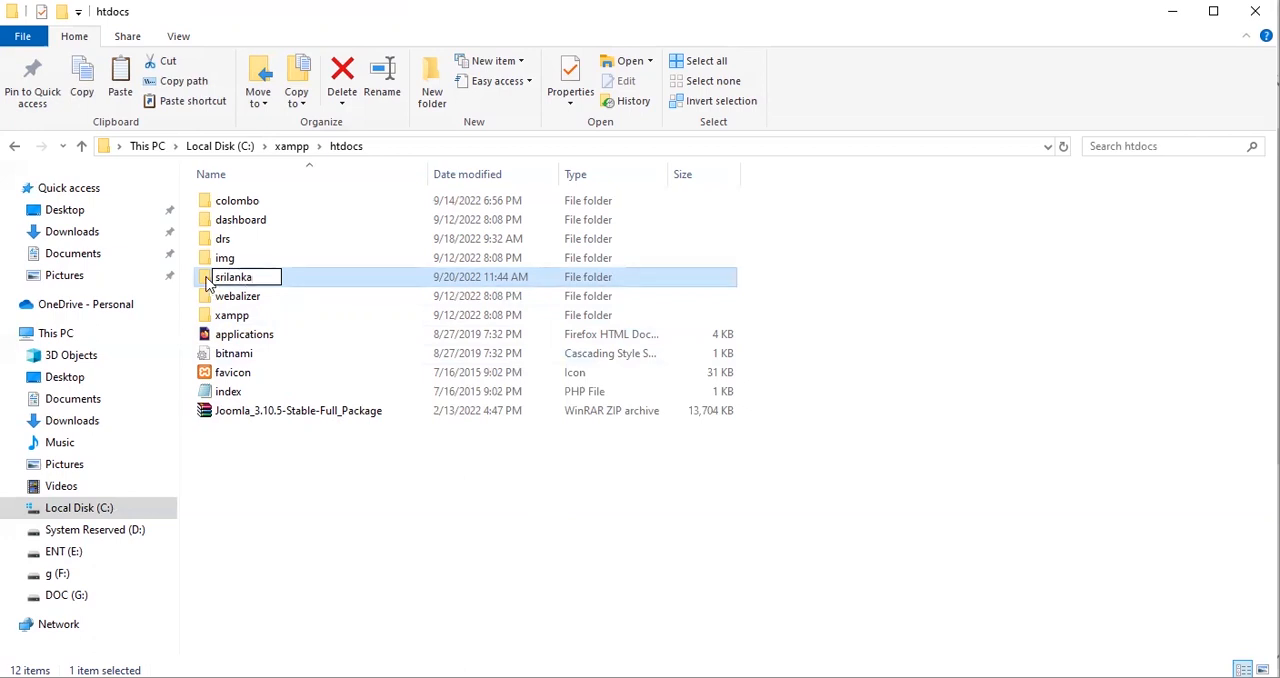
key("Return")
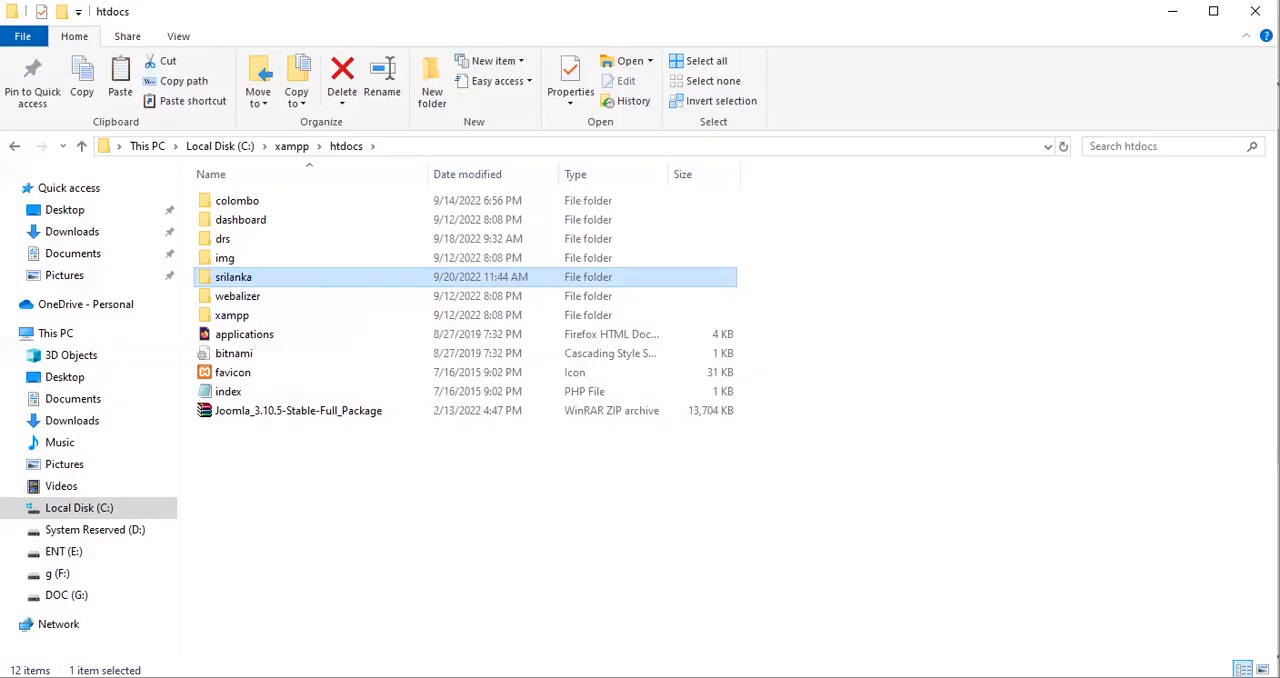
Switch to Firefox and load localhost/srilanka in the empty tab to start the Joomla web installer.
key("alt+Tab")
left_click(378, 24)
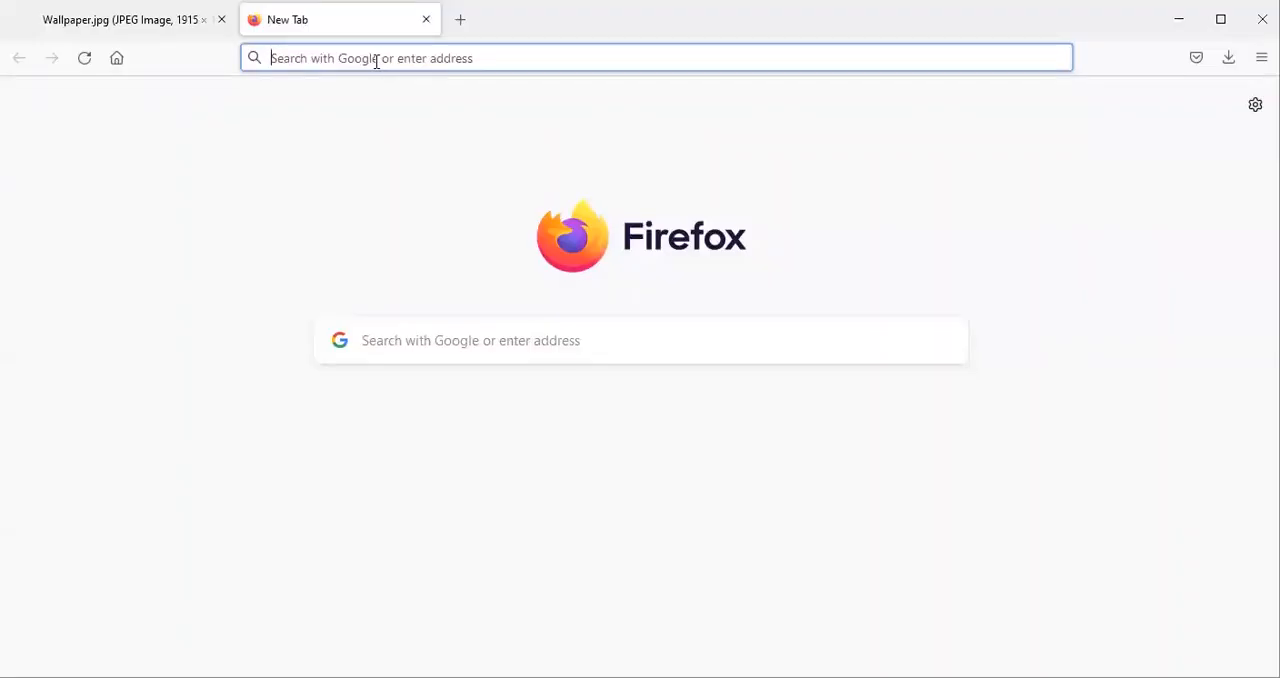
type("localhost")
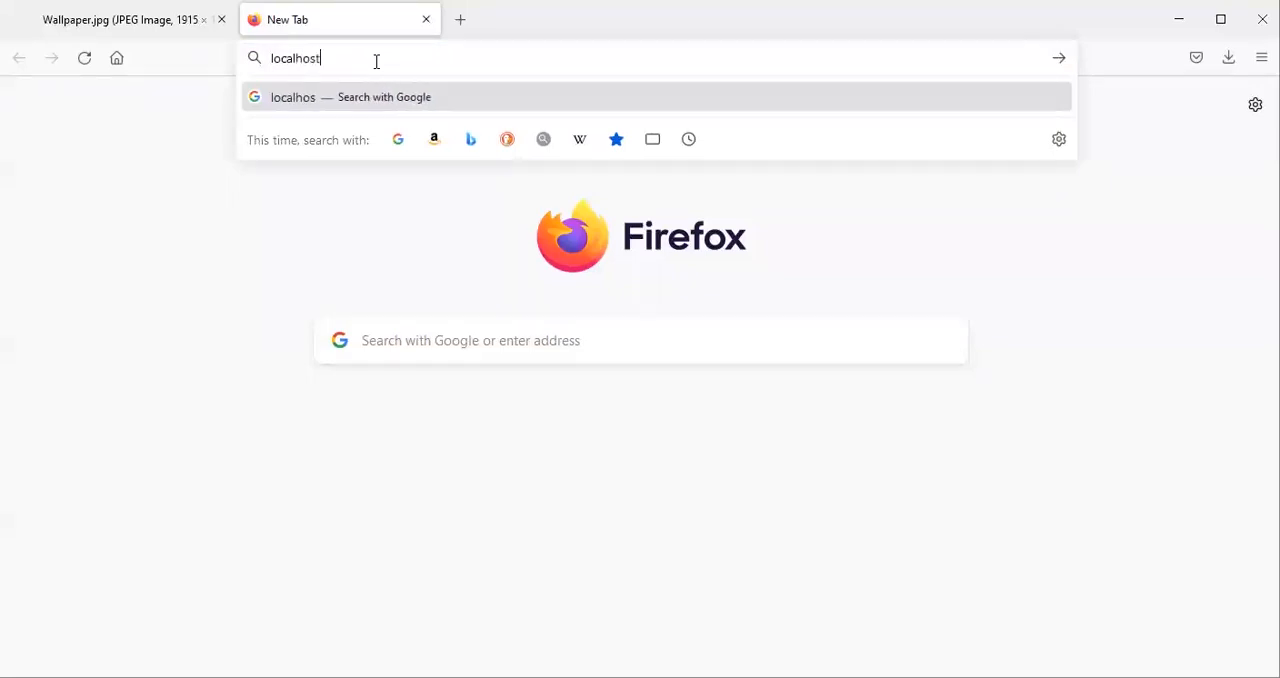
type("/")
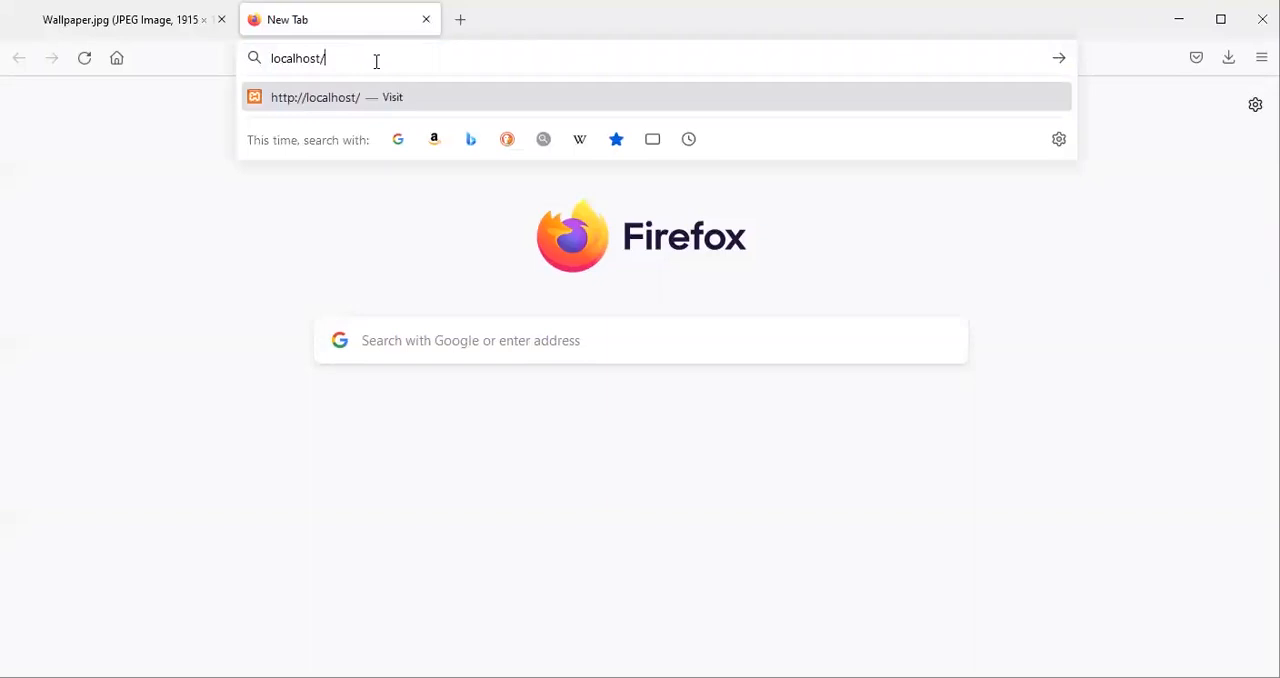
type("srilanka")
key("Return")
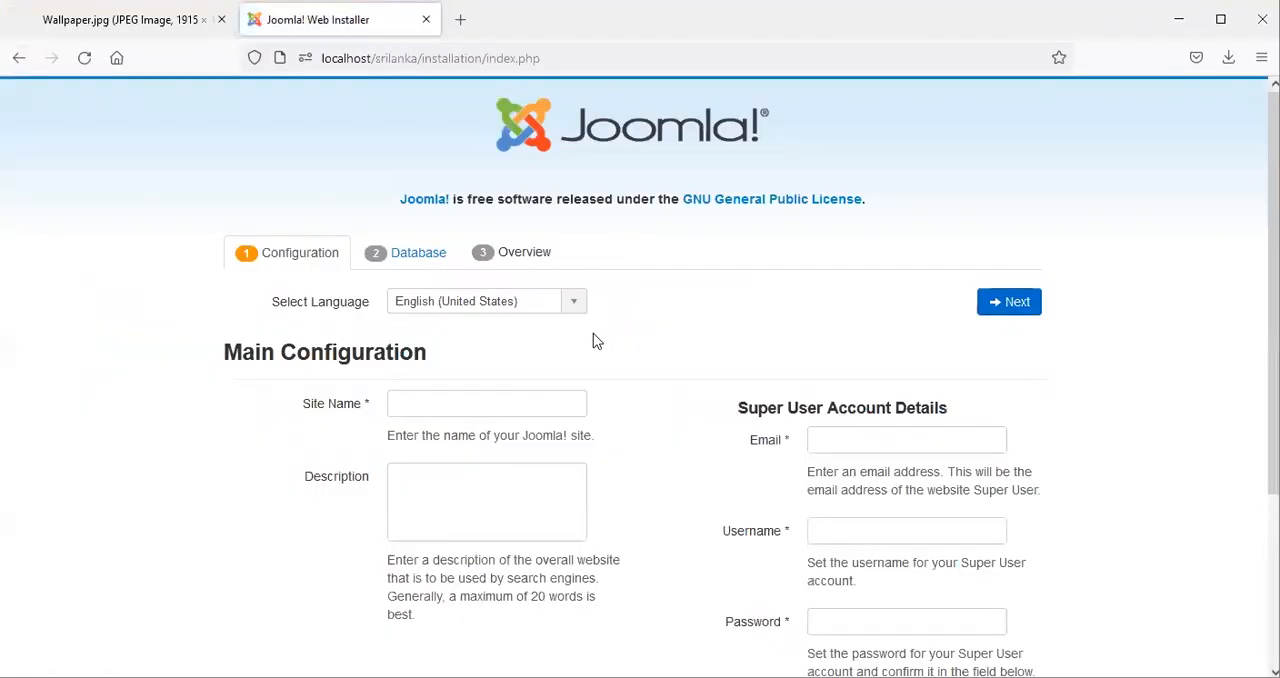
left_click(414, 397)
type("Sri lanka")
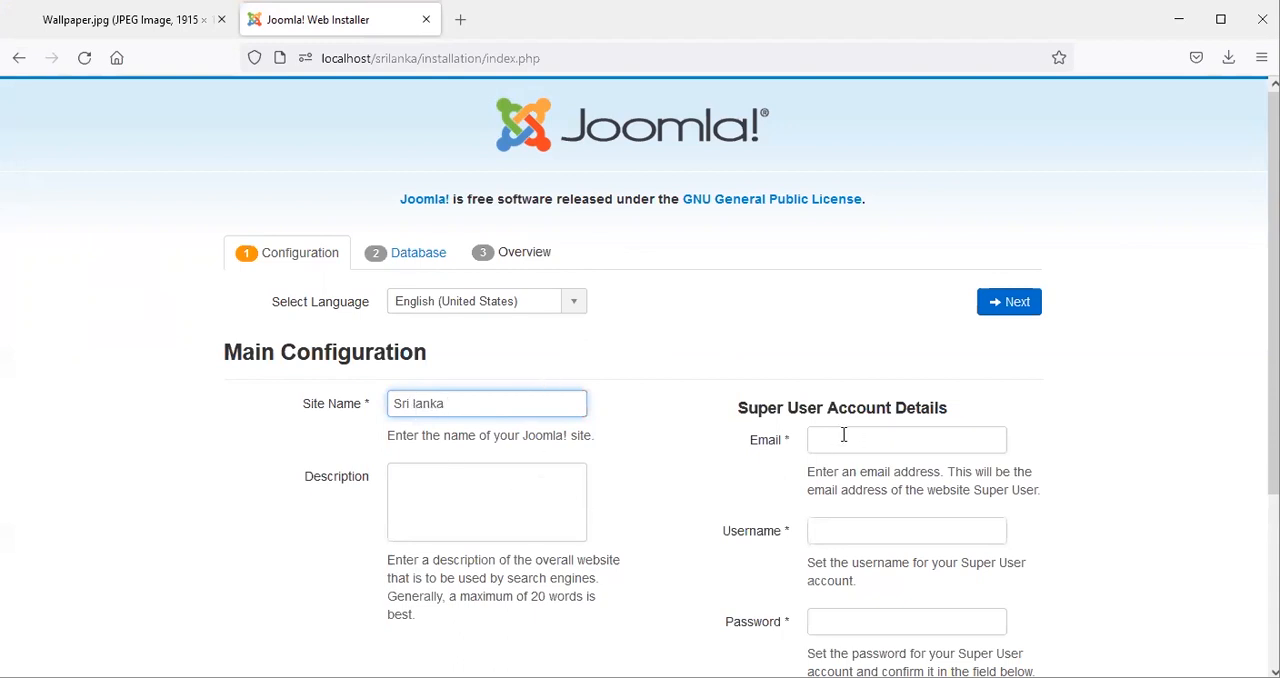
scroll(841, 435, "down", 3)
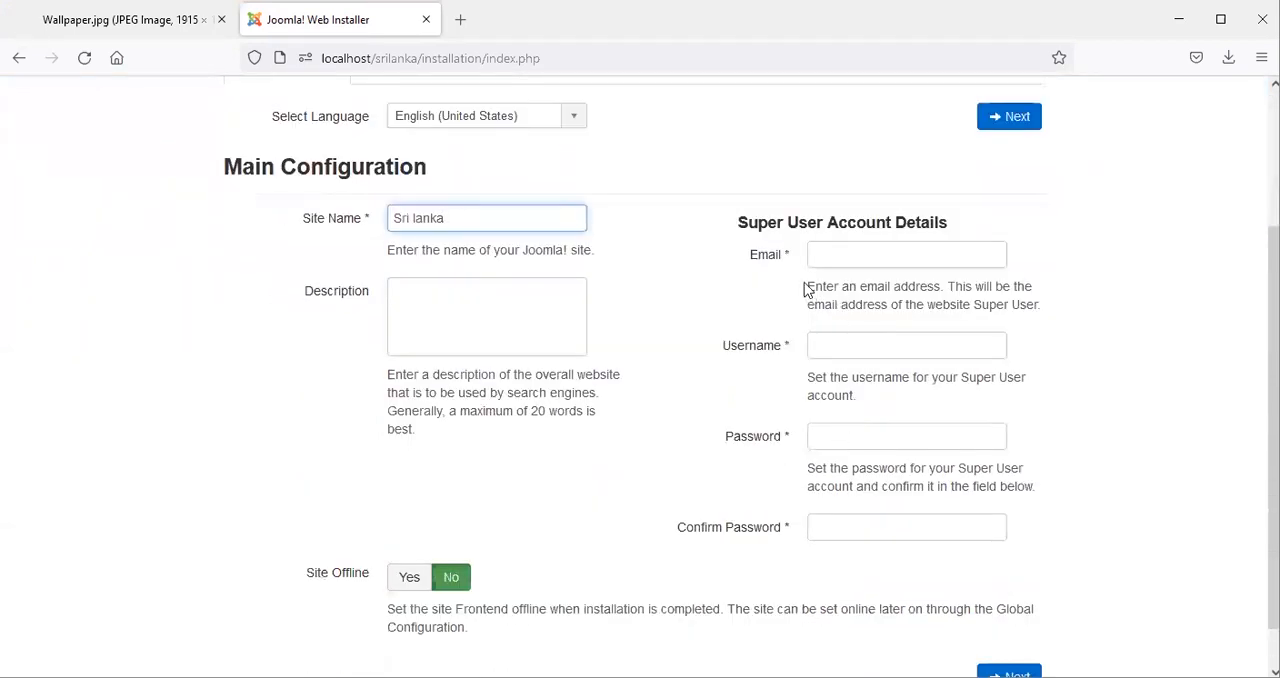
left_click(825, 251)
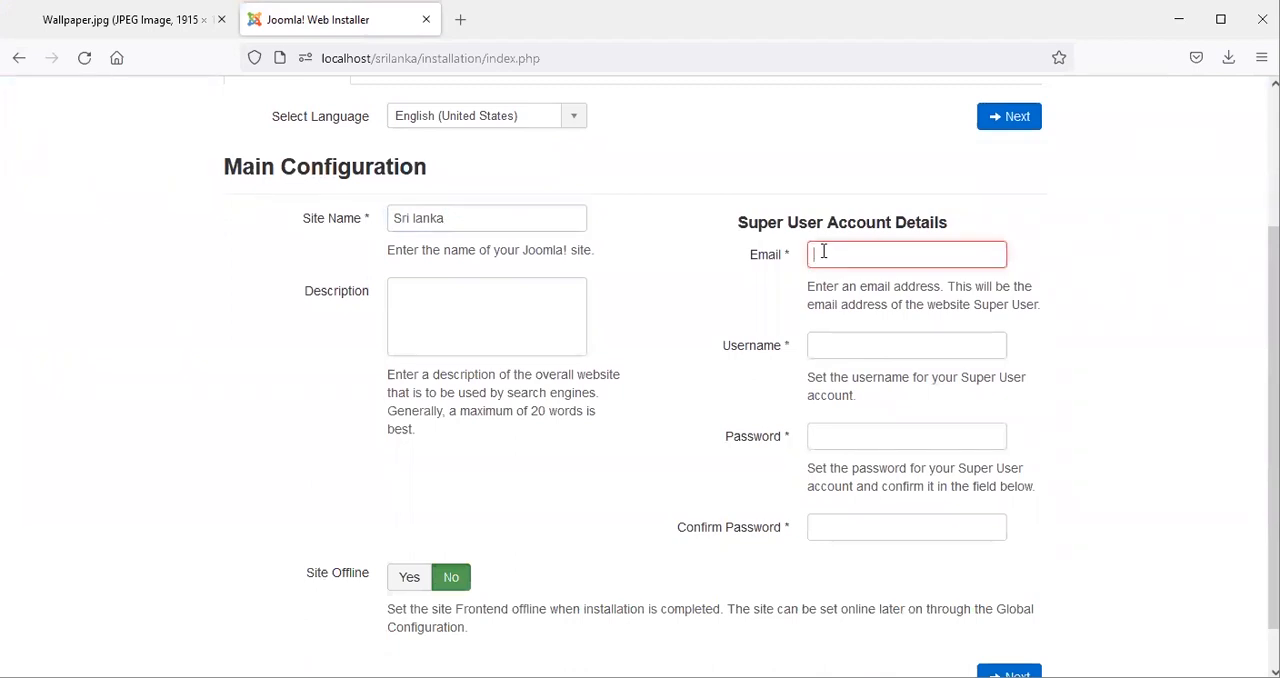
type("1234")
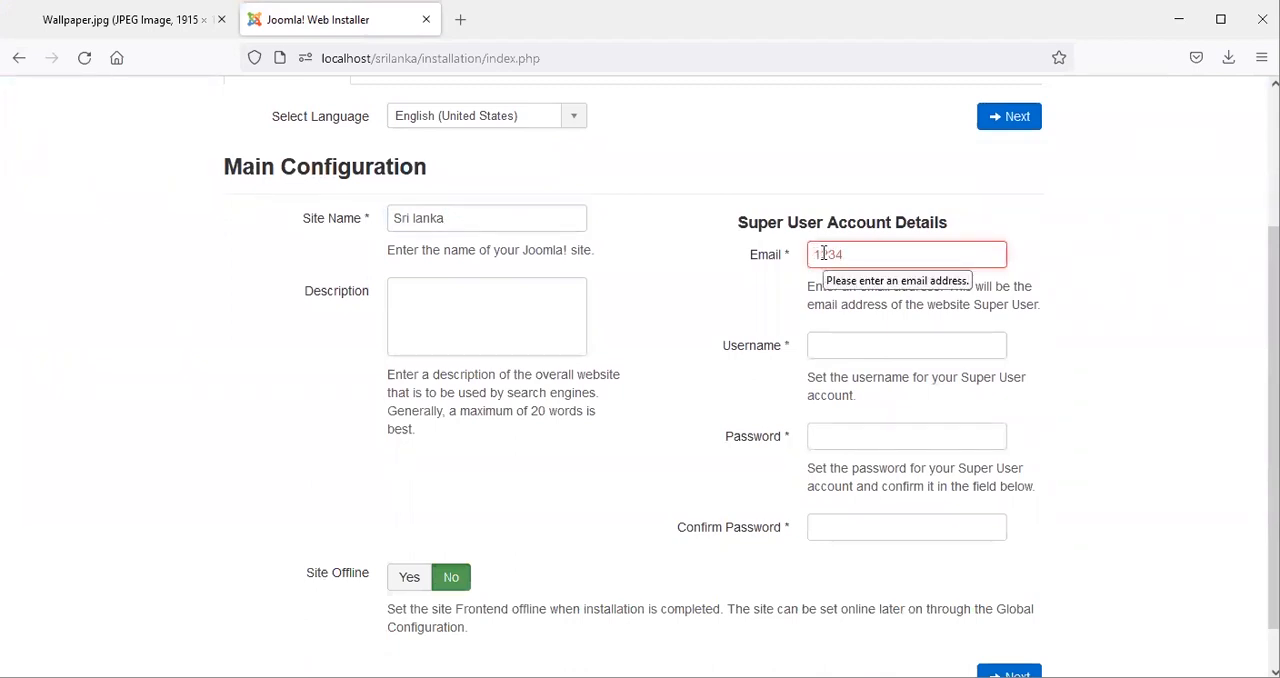
type("@gmail.com")
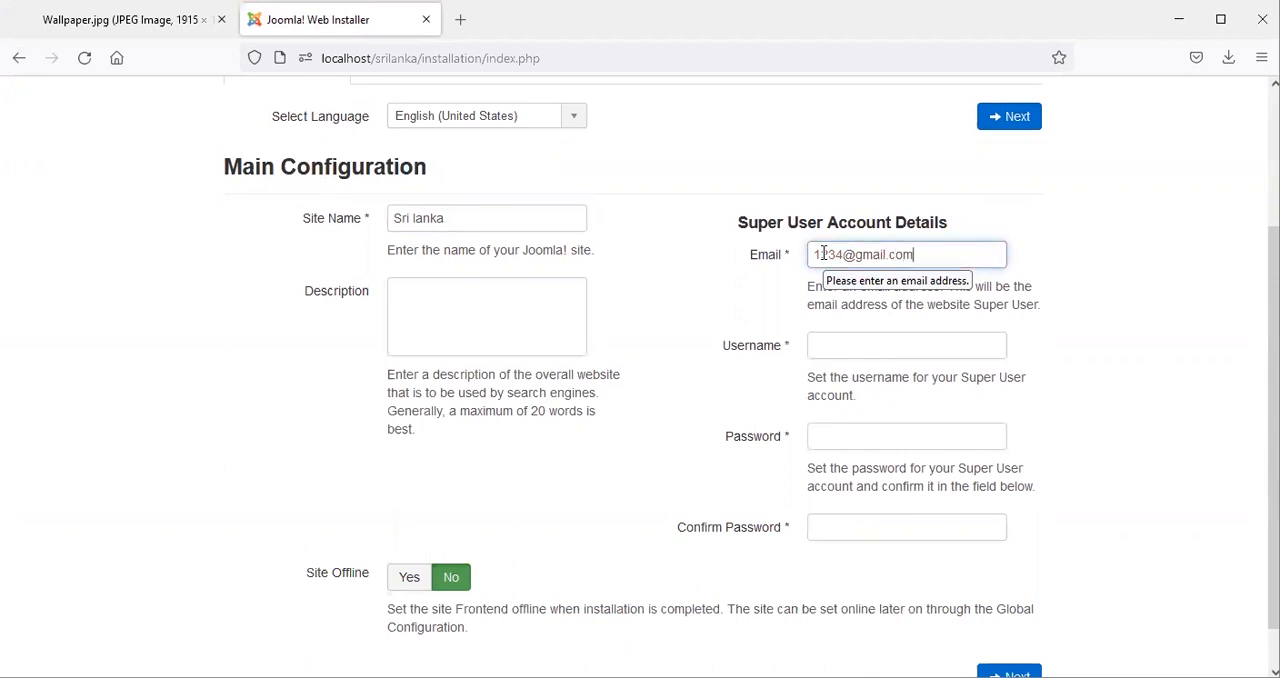
Set the Super User username to admin and enter the account password.
left_click(829, 348)
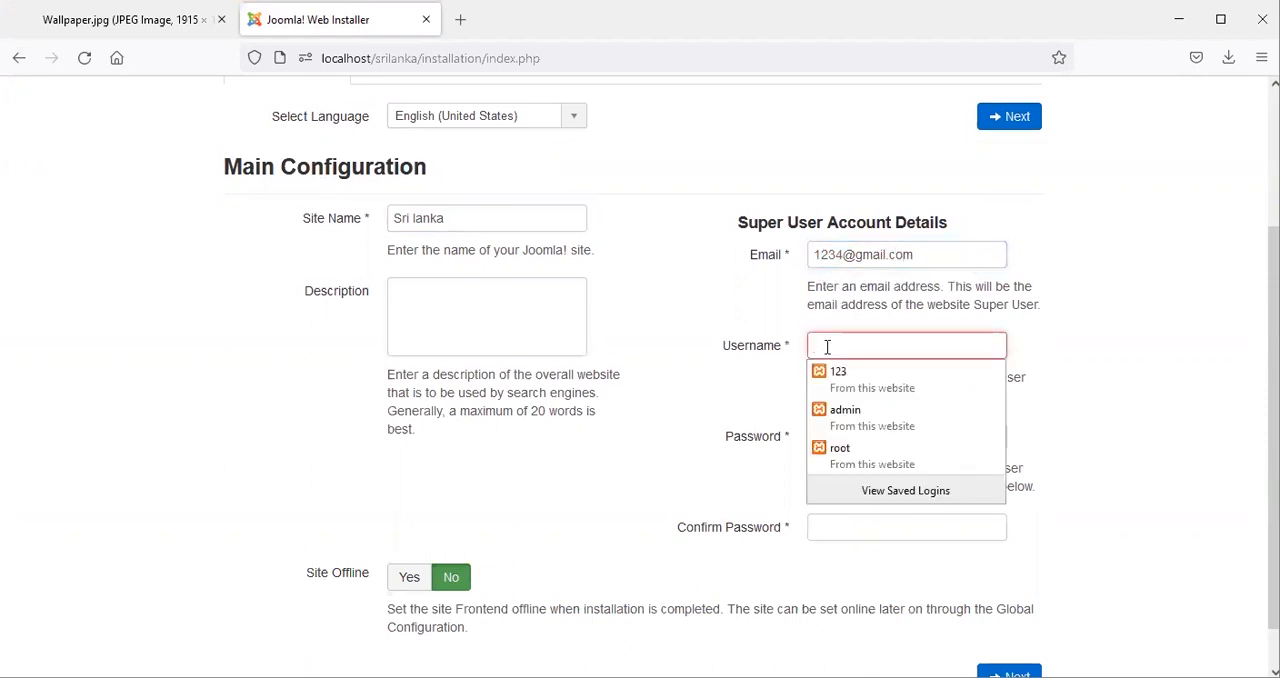
type("admin")
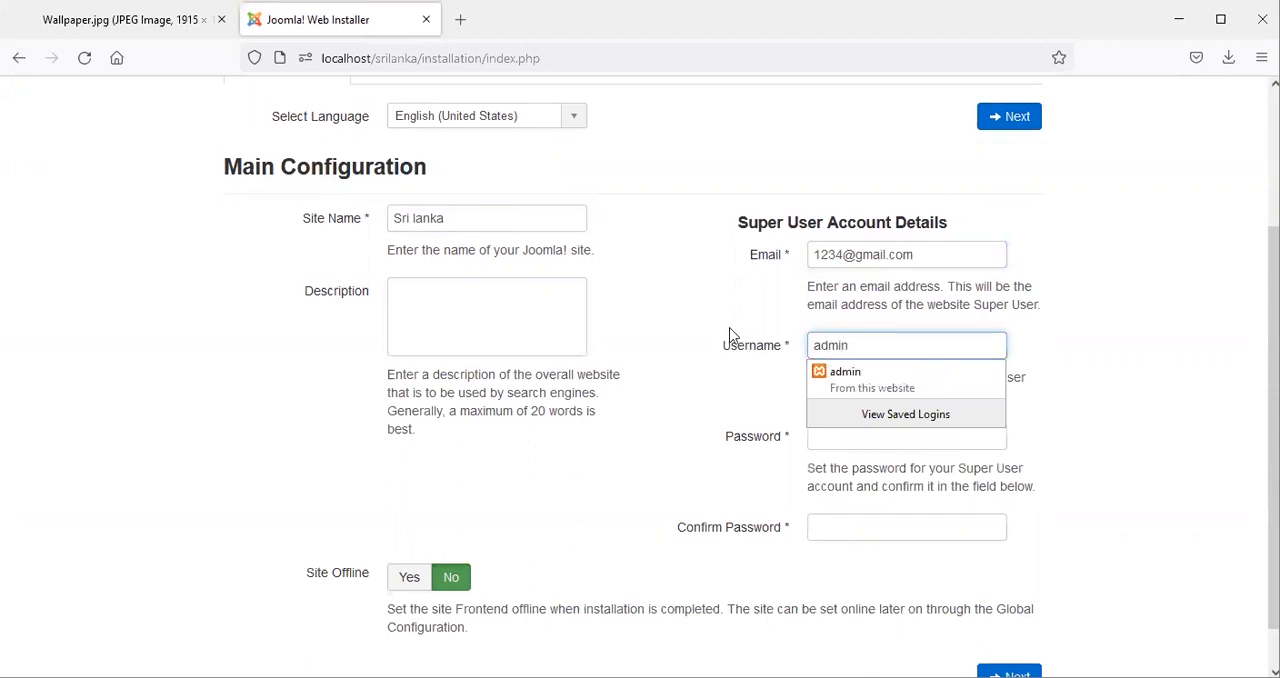
left_click(838, 440)
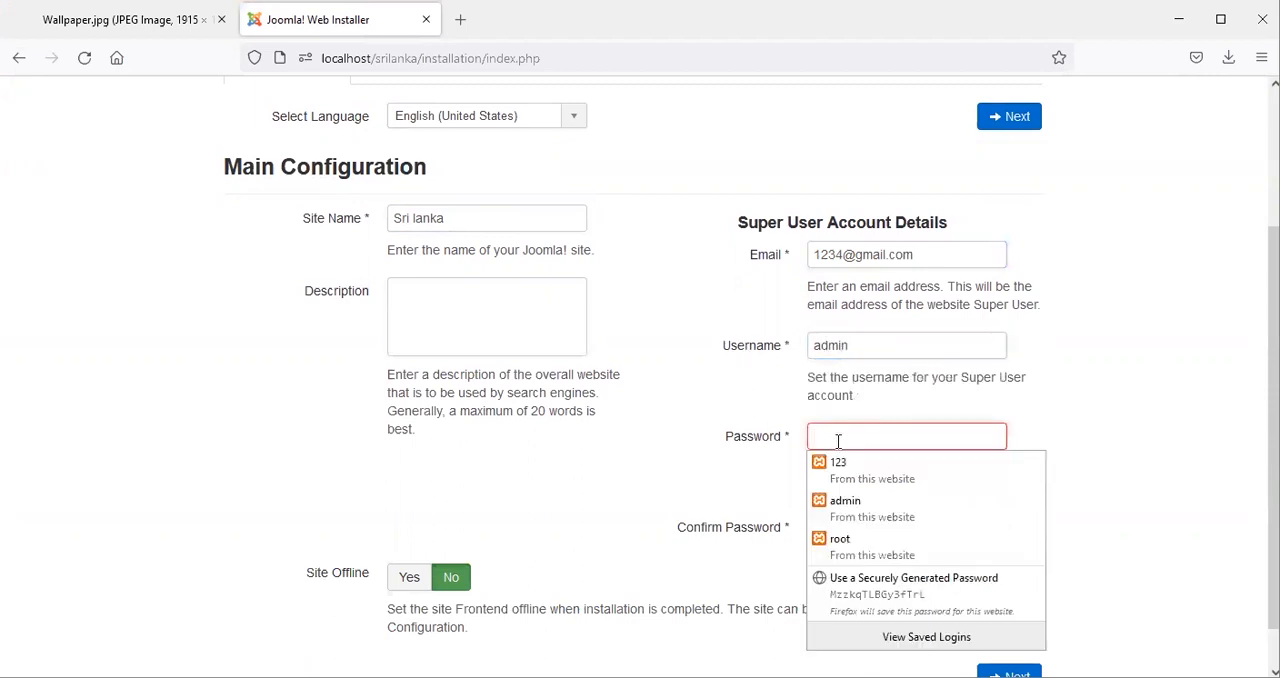
type("123")
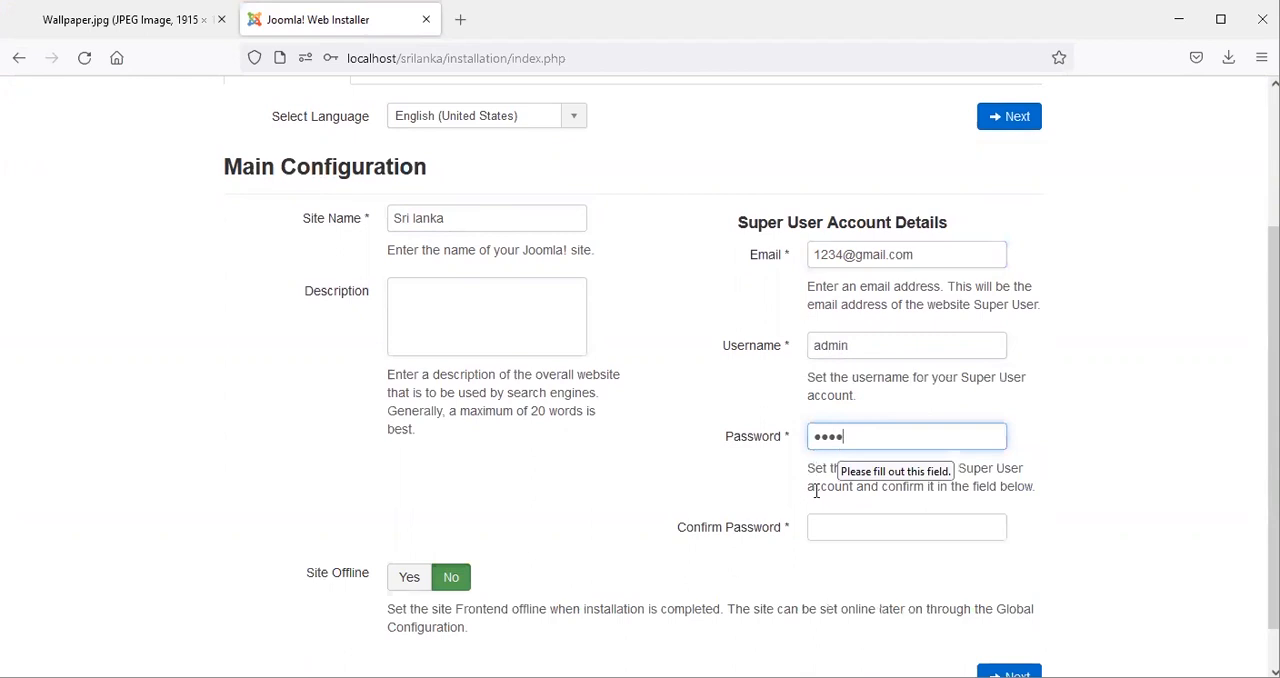
left_click(820, 527)
type("123")
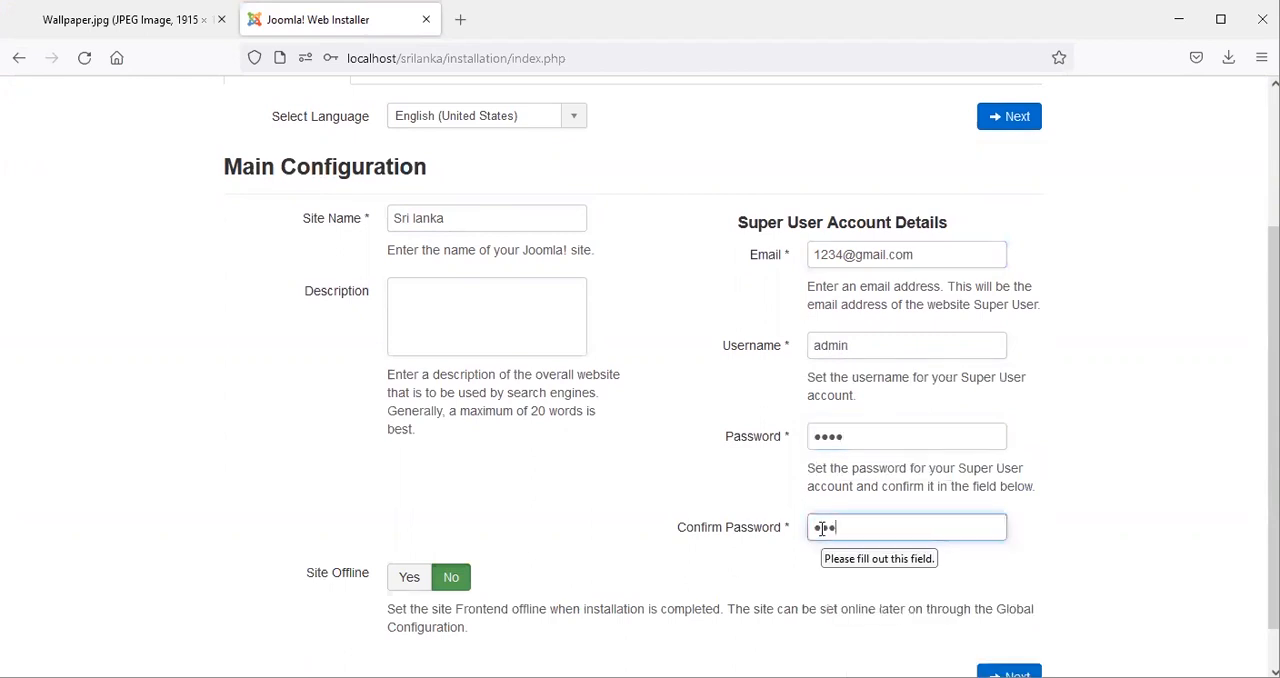
type("4")
left_click(739, 491)
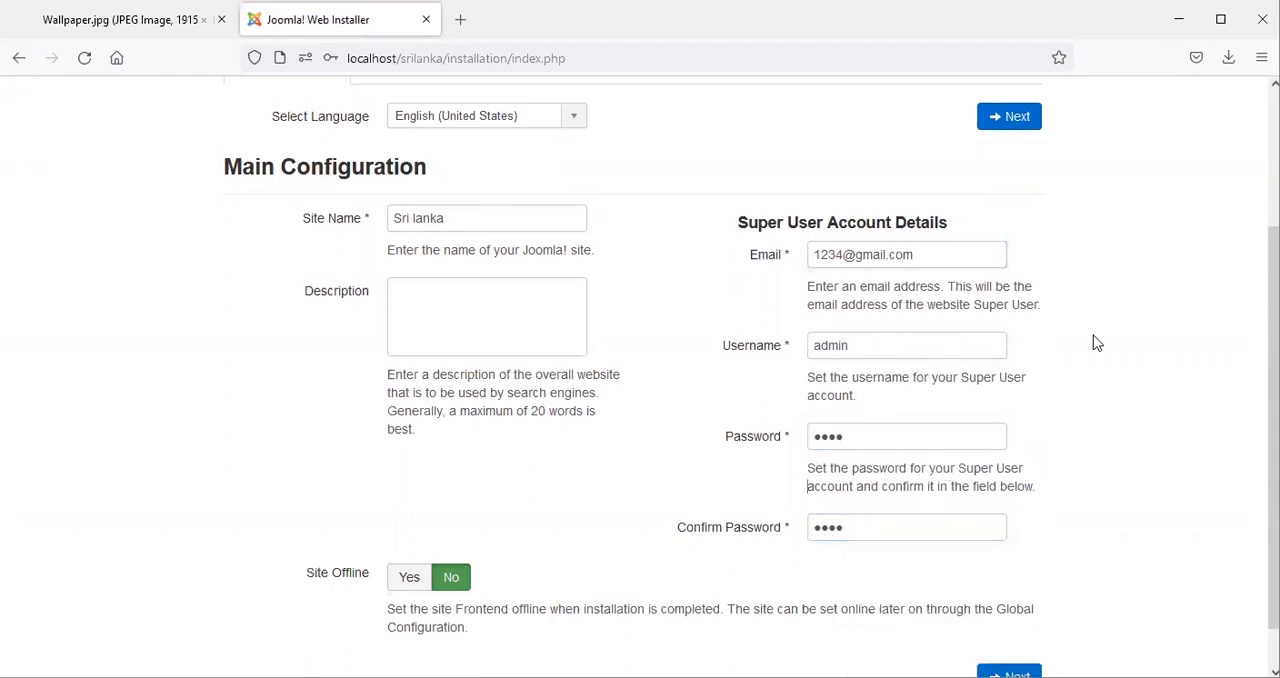
scroll(1063, 420, "down", 1)
left_click(1032, 641)
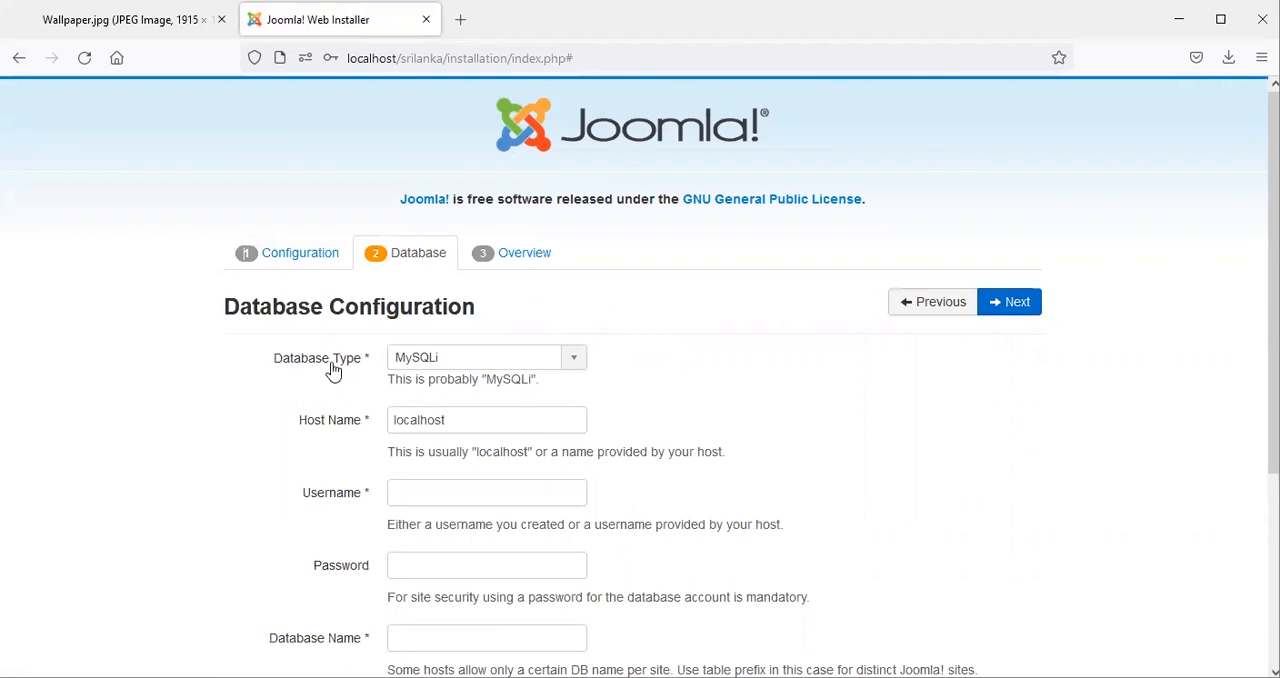
Set the database username to root in the database configuration.
scroll(628, 341, "down", 1)
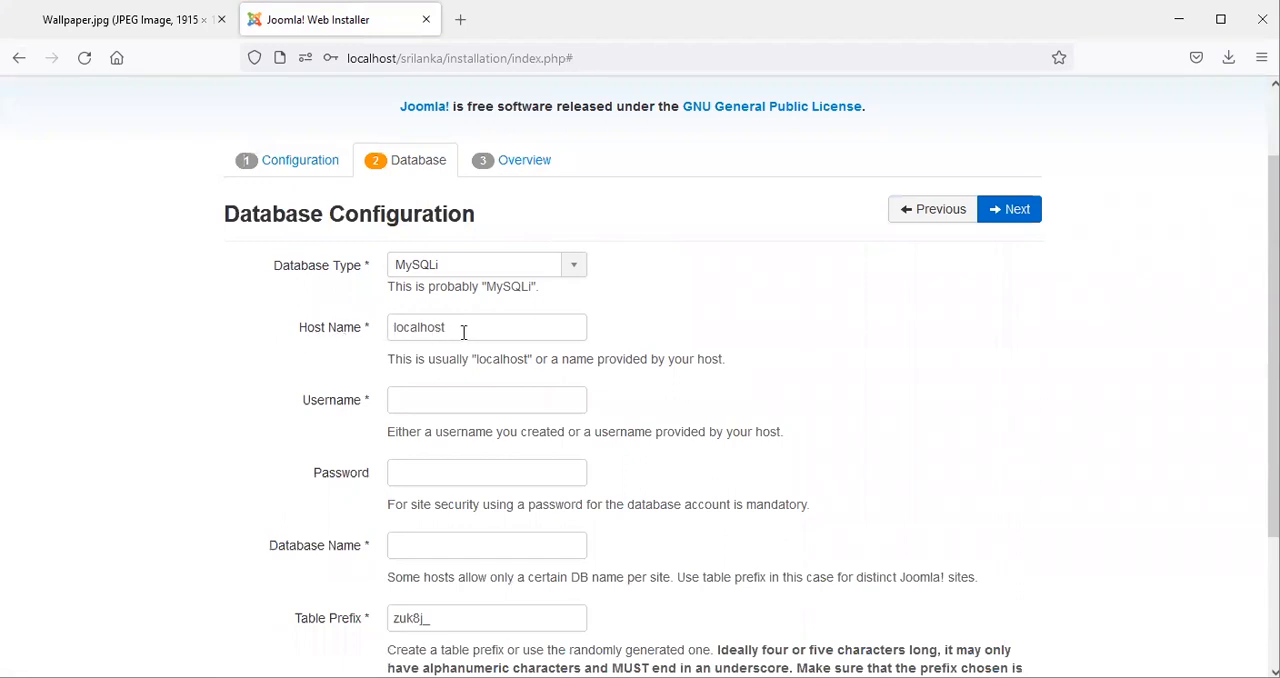
left_click(429, 401)
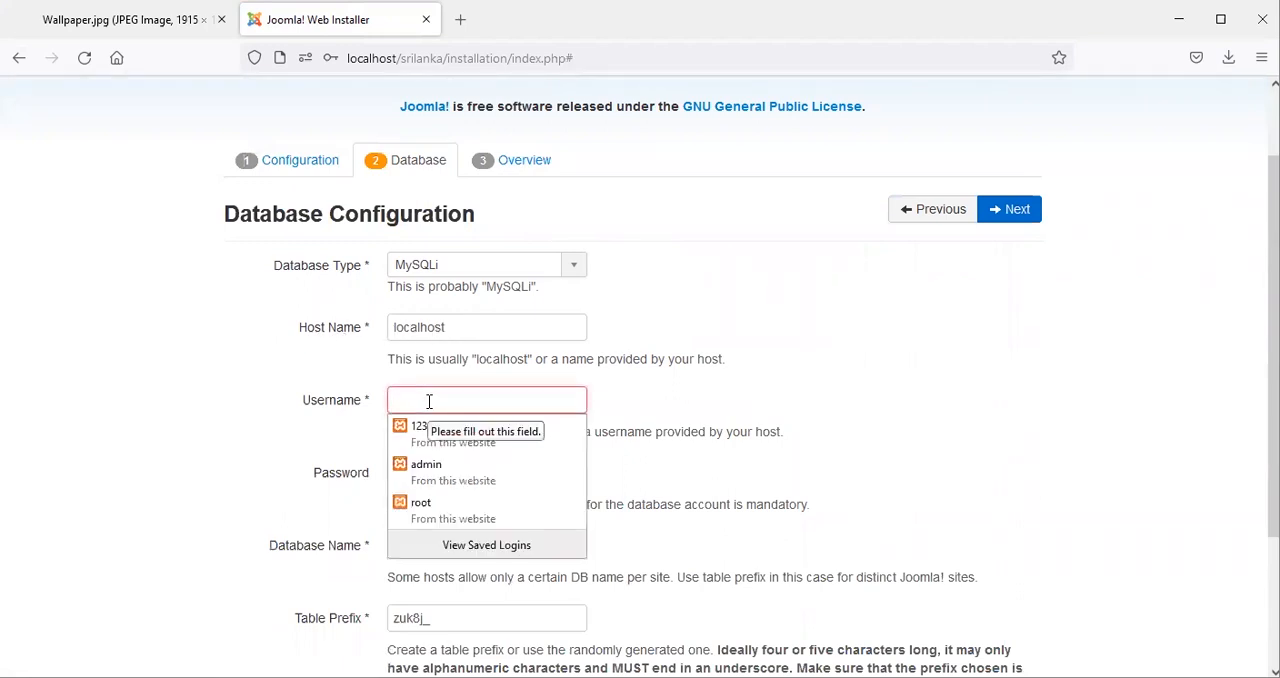
type("r")
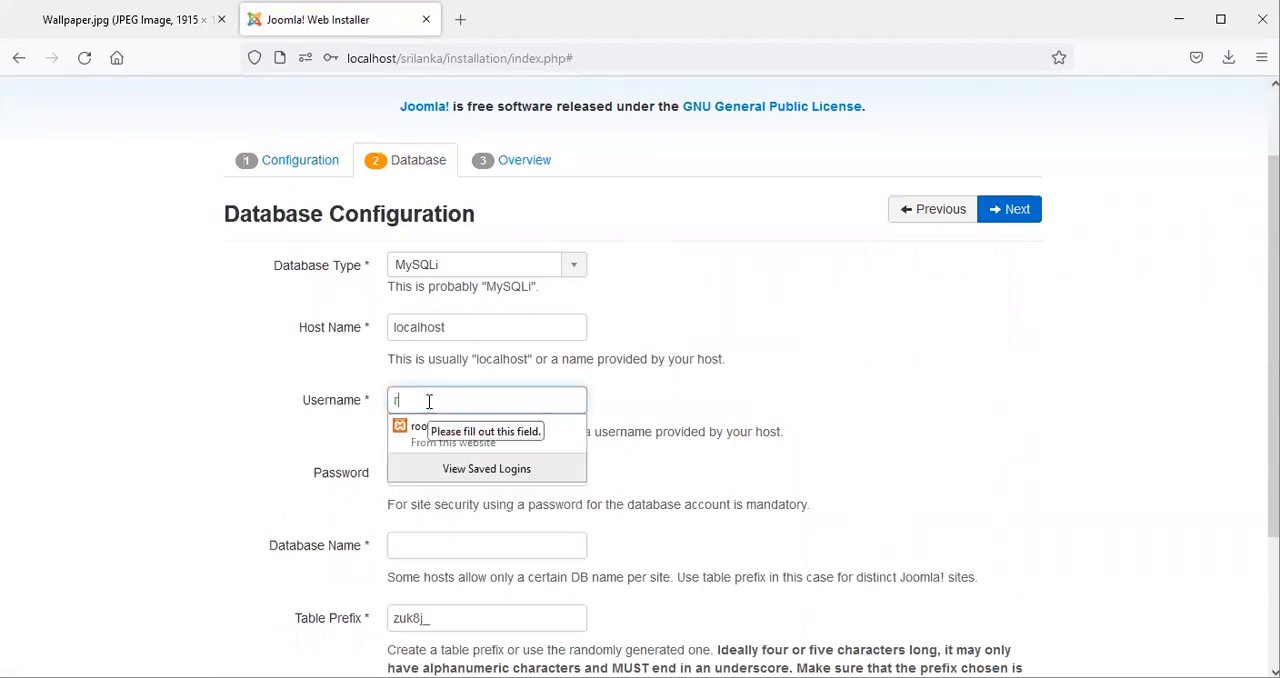
type("oot")
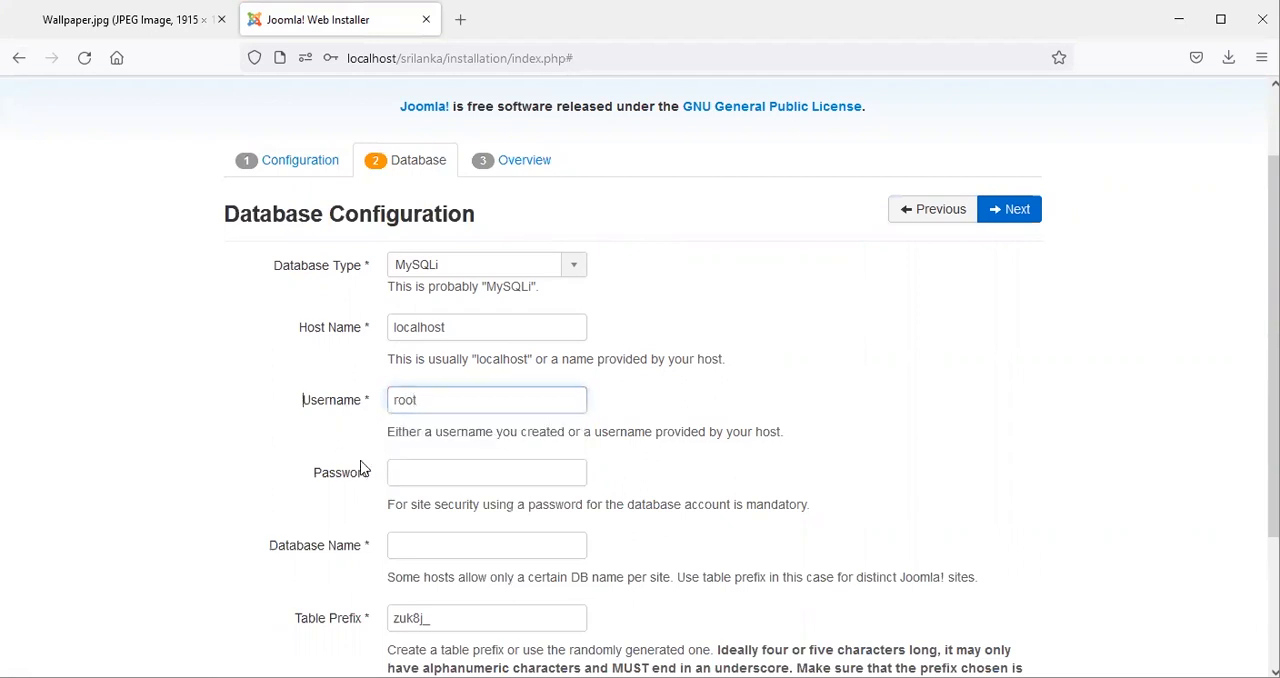
left_click(640, 400)
scroll(474, 452, "down", 1)
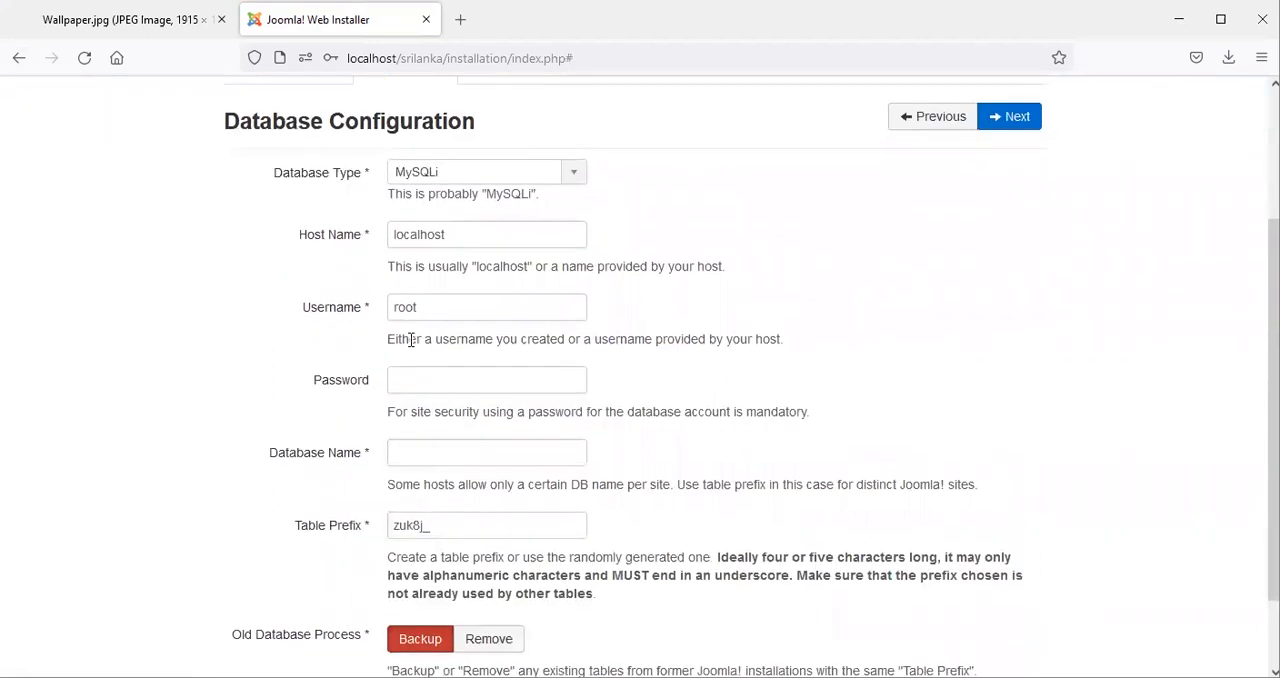
Set the database name to srilanka and proceed to the installation overview.
left_click(412, 454)
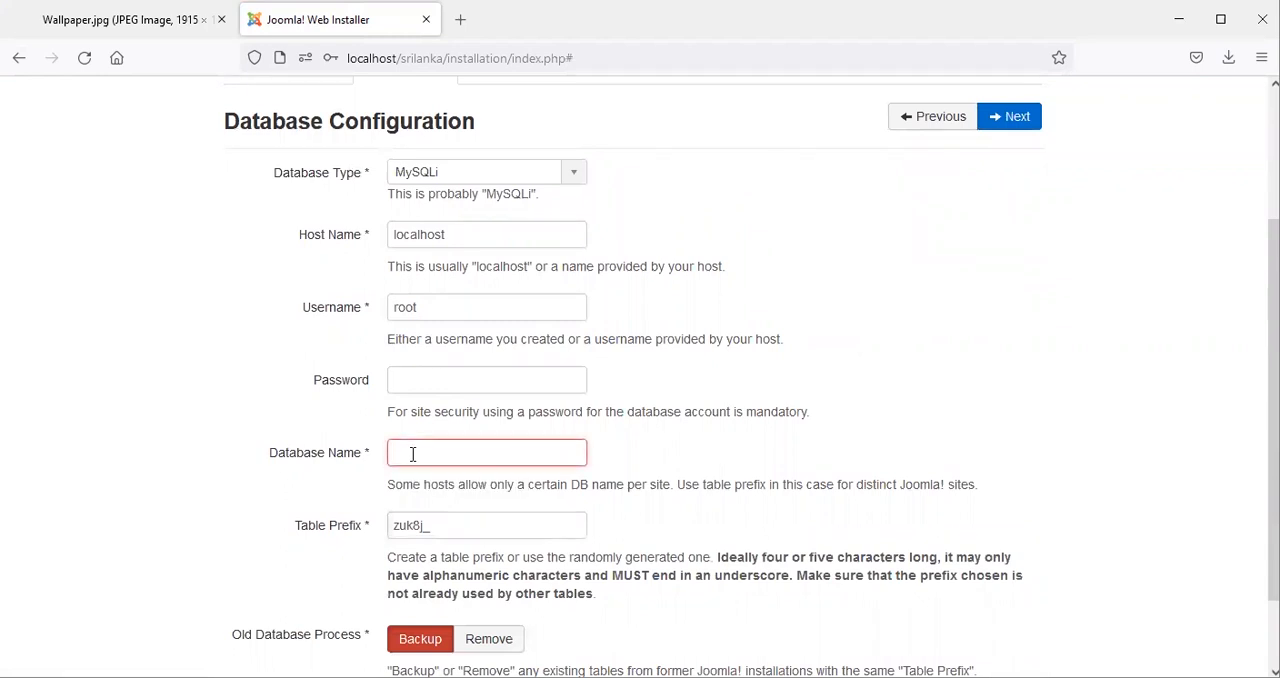
type("srilanka")
left_click(618, 474)
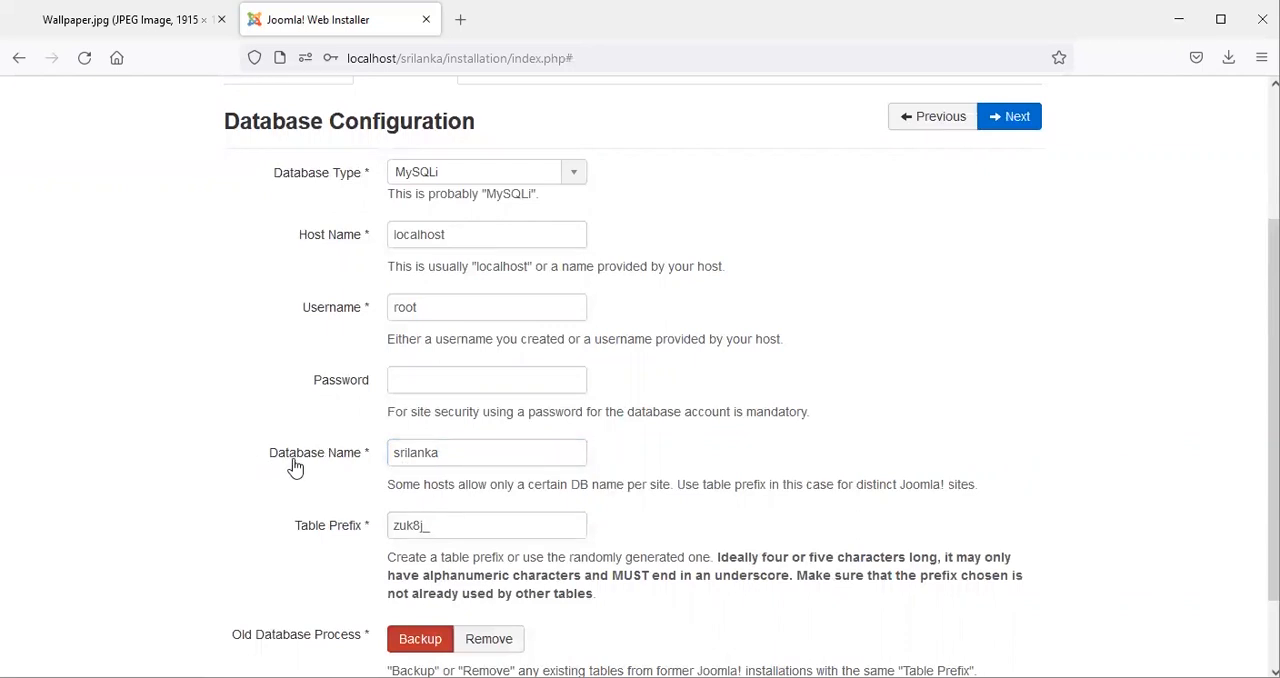
scroll(318, 455, "up", 3)
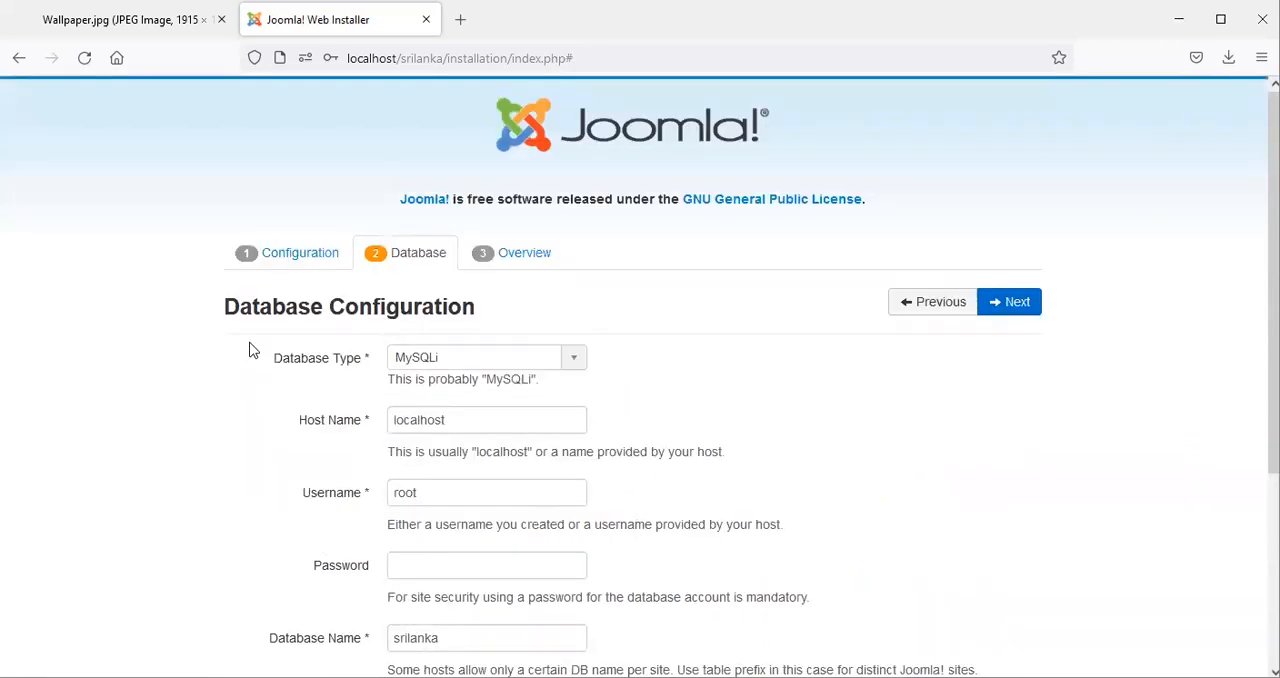
scroll(569, 281, "down", 2)
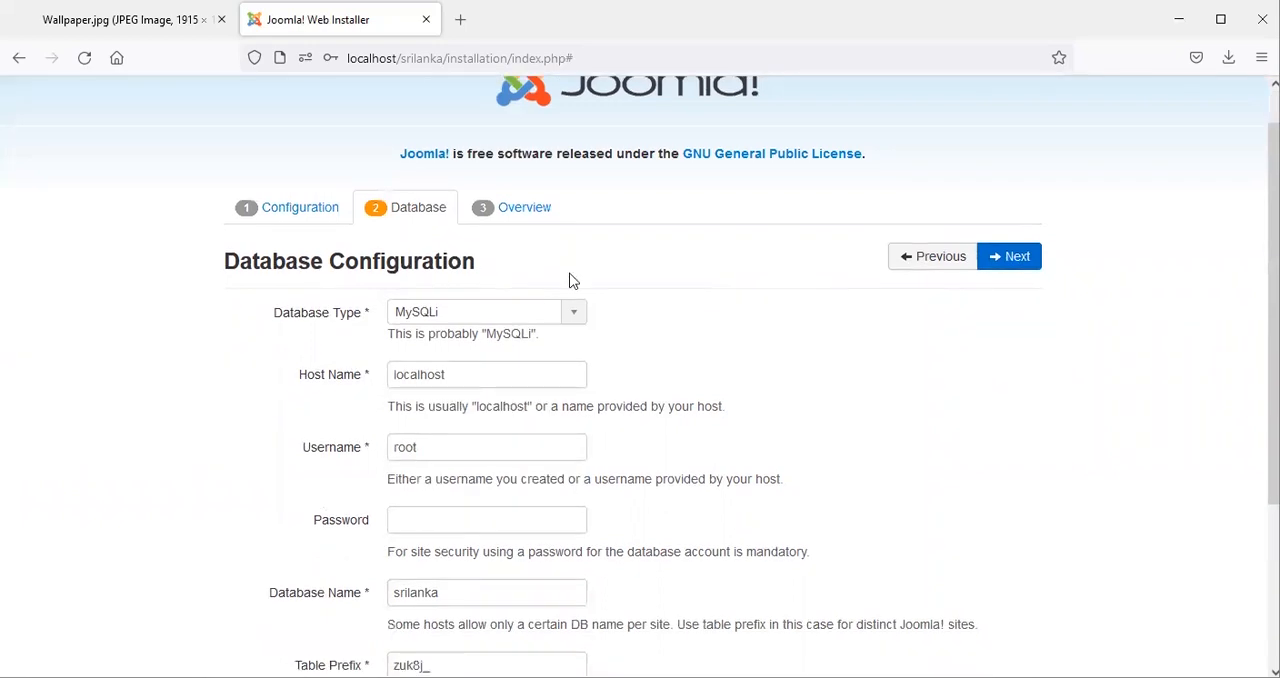
scroll(569, 281, "down", 1)
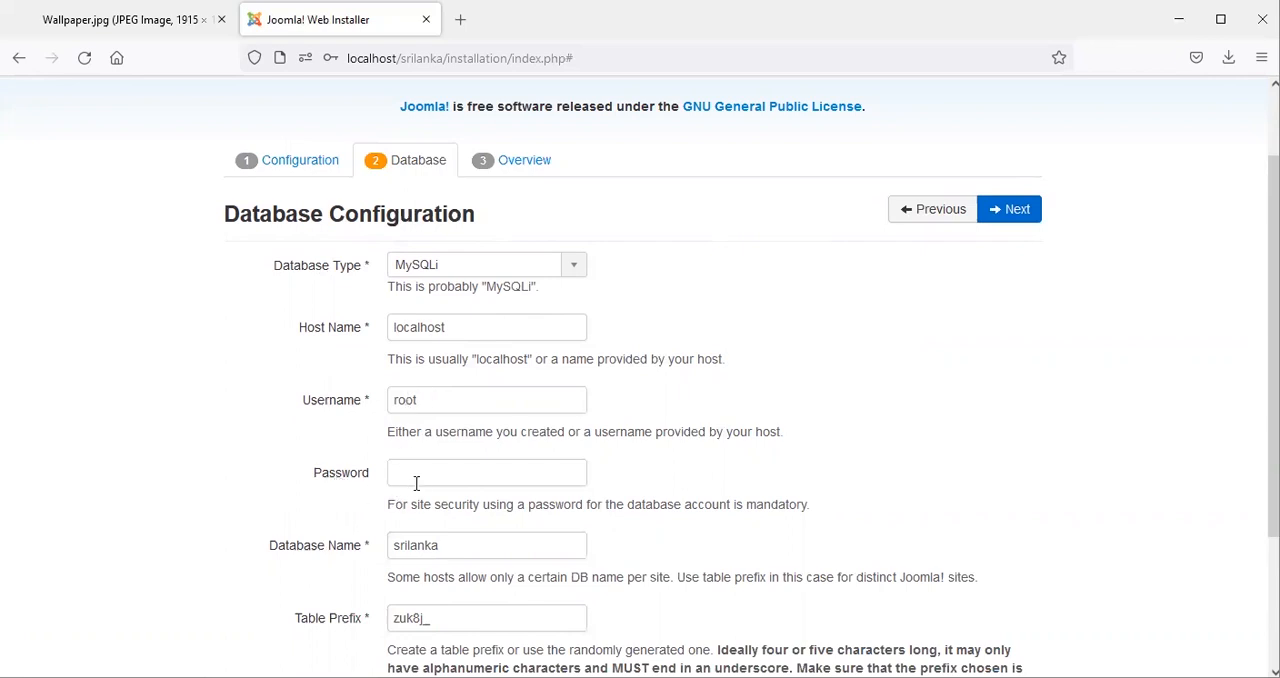
scroll(416, 483, "down", 1)
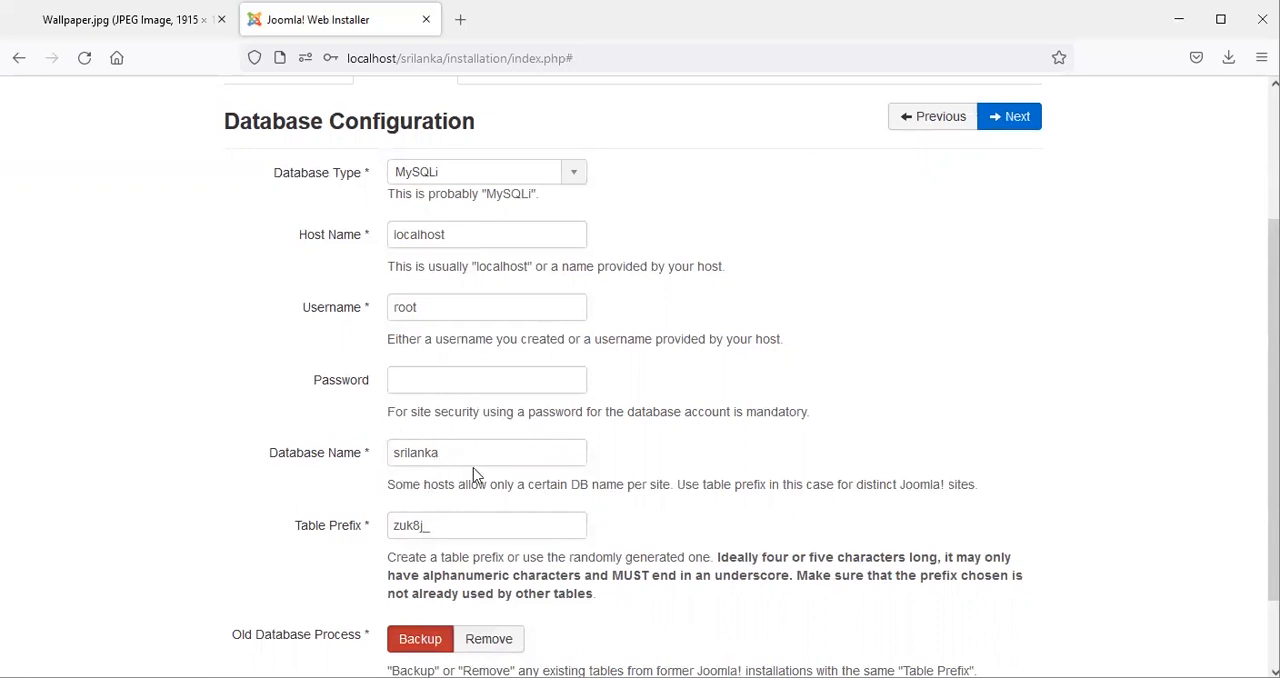
left_click(1005, 127)
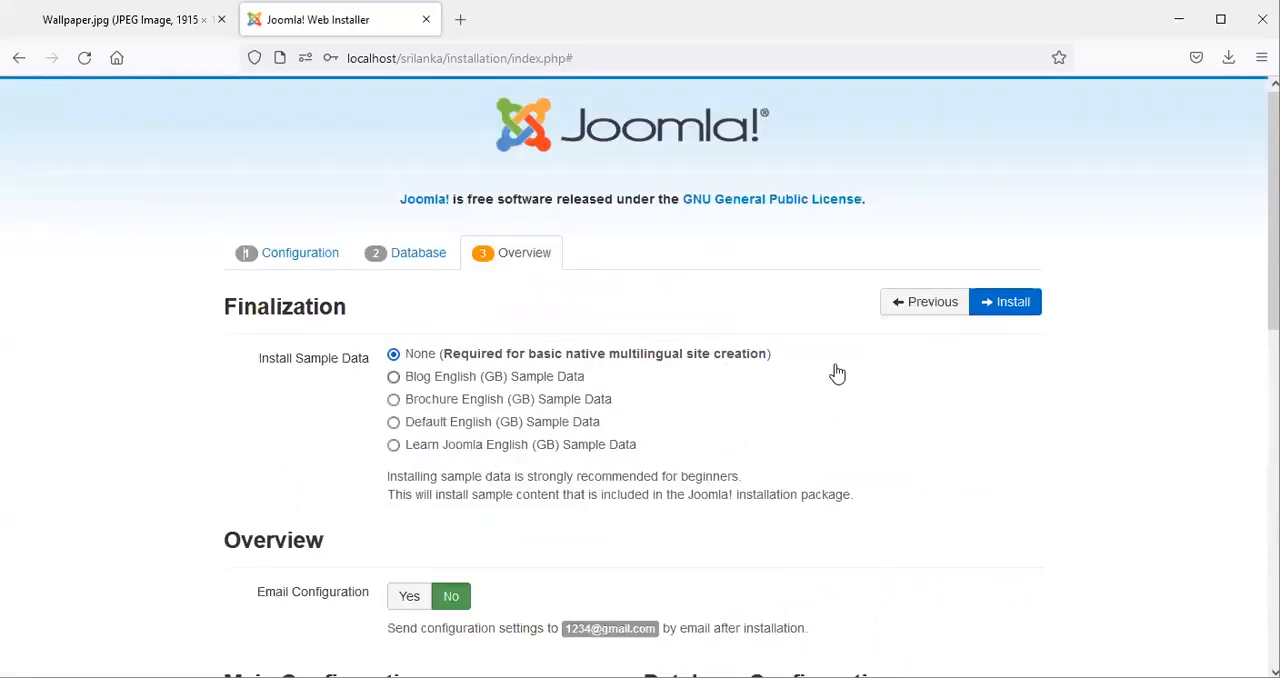
Install Joomla with the sample data option left at None and remove the "installation" folder.
left_click(1028, 310)
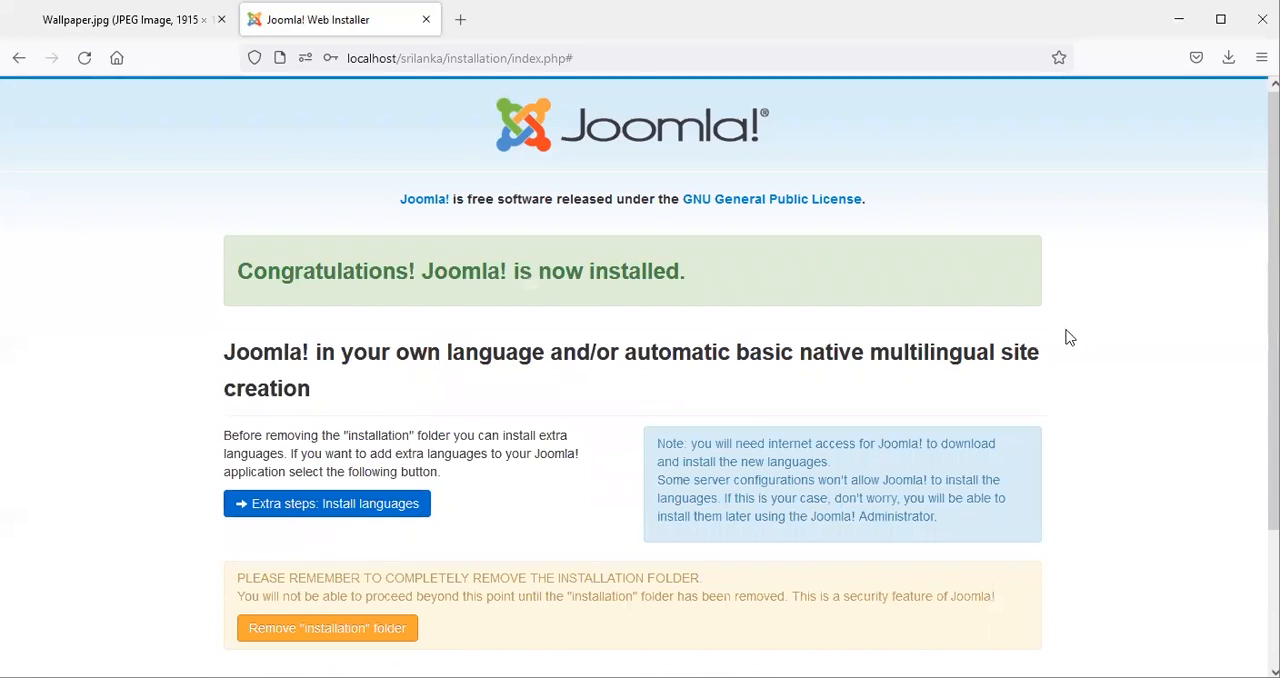
scroll(886, 409, "down", 1)
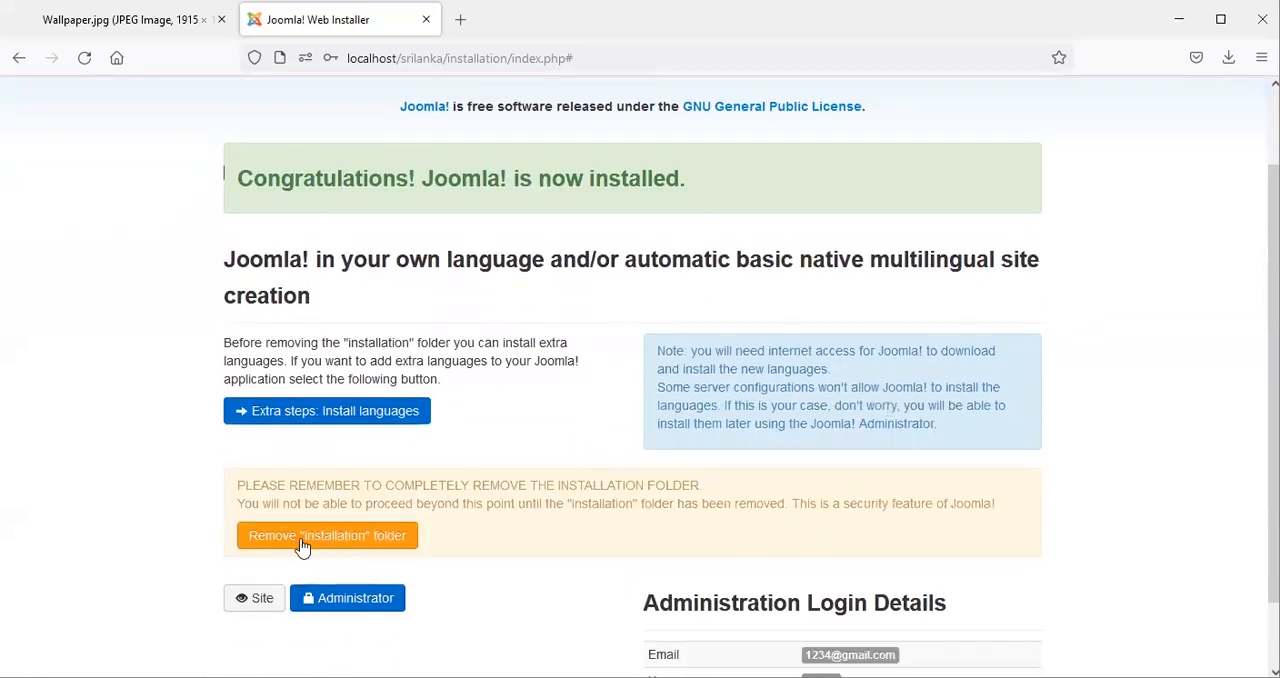
left_click(341, 545)
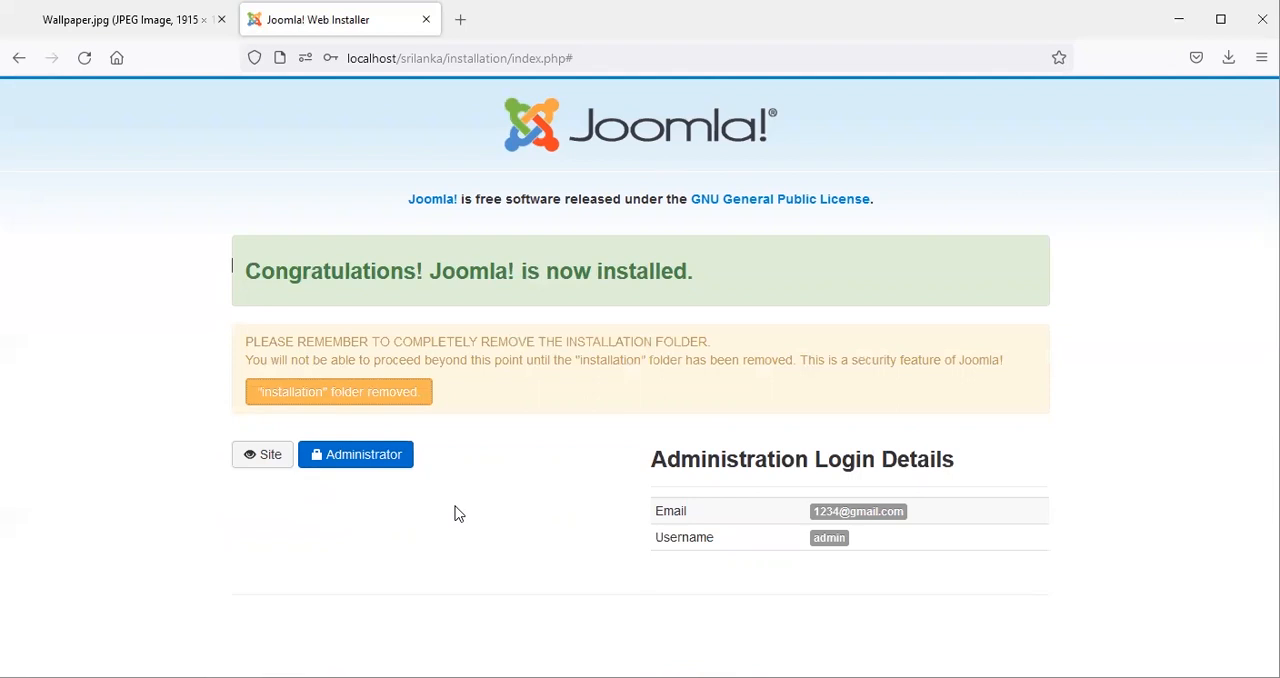
Open the site's Administrator login page and log in with username admin and the account password.
mouse_move(364, 460)
left_mouse_down()
mouse_move(352, 497)
mouse_move(352, 472)
left_mouse_up()
left_click(352, 462)
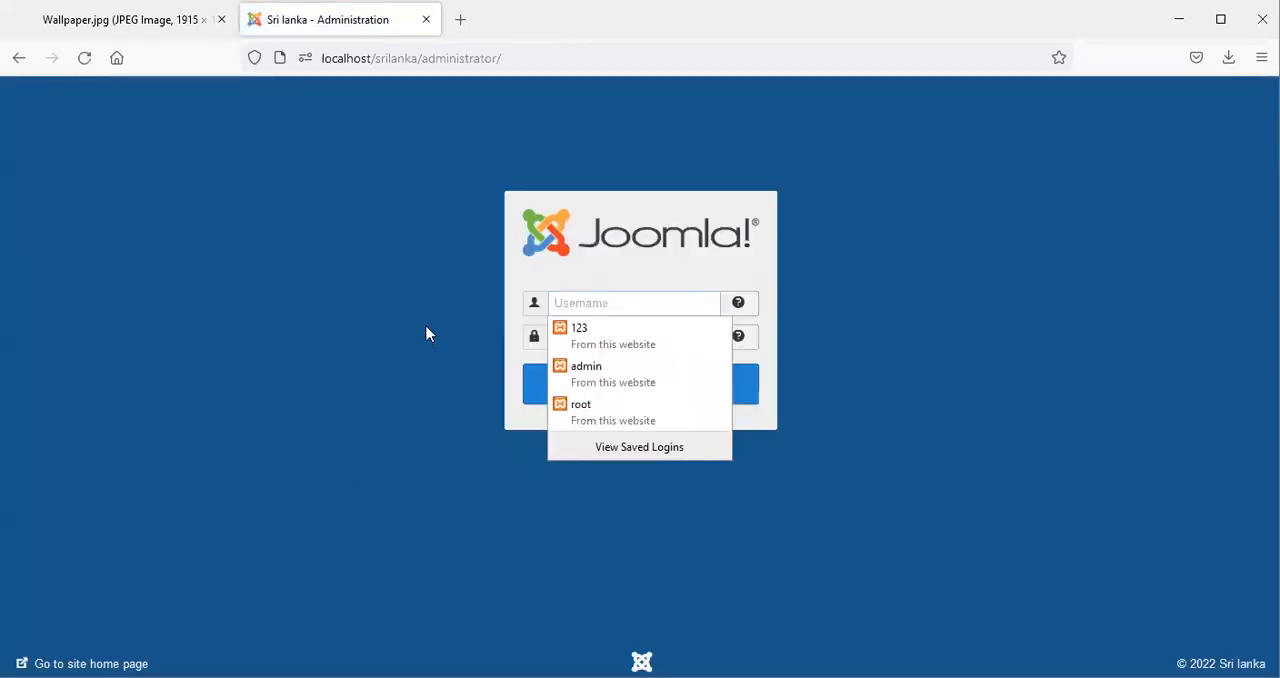
left_click(427, 328)
left_click(561, 302)
type("admin")
left_click(371, 328)
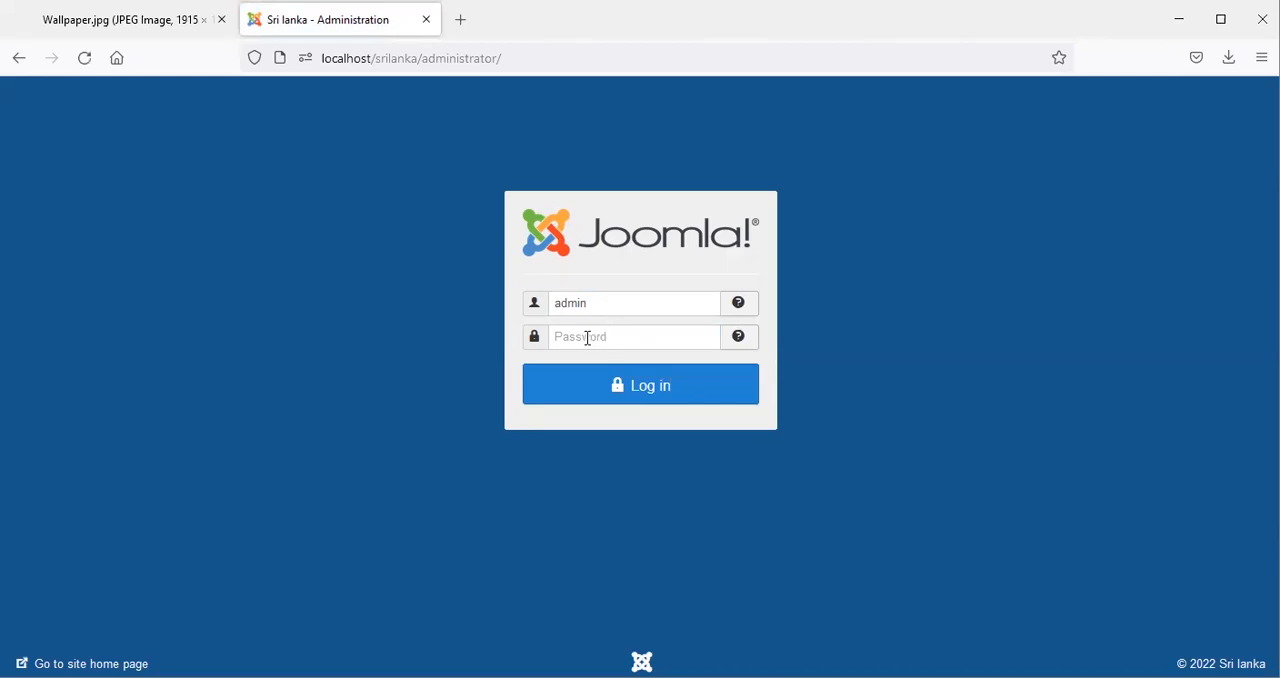
left_click(576, 338)
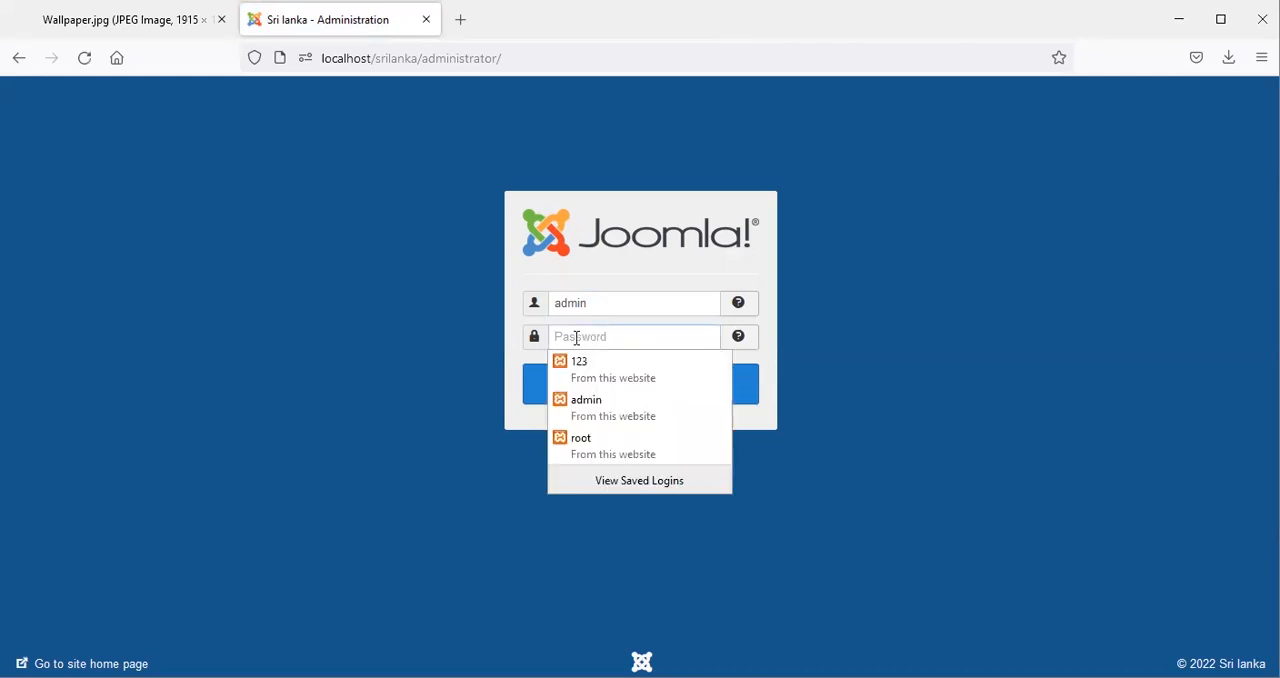
type("1234")
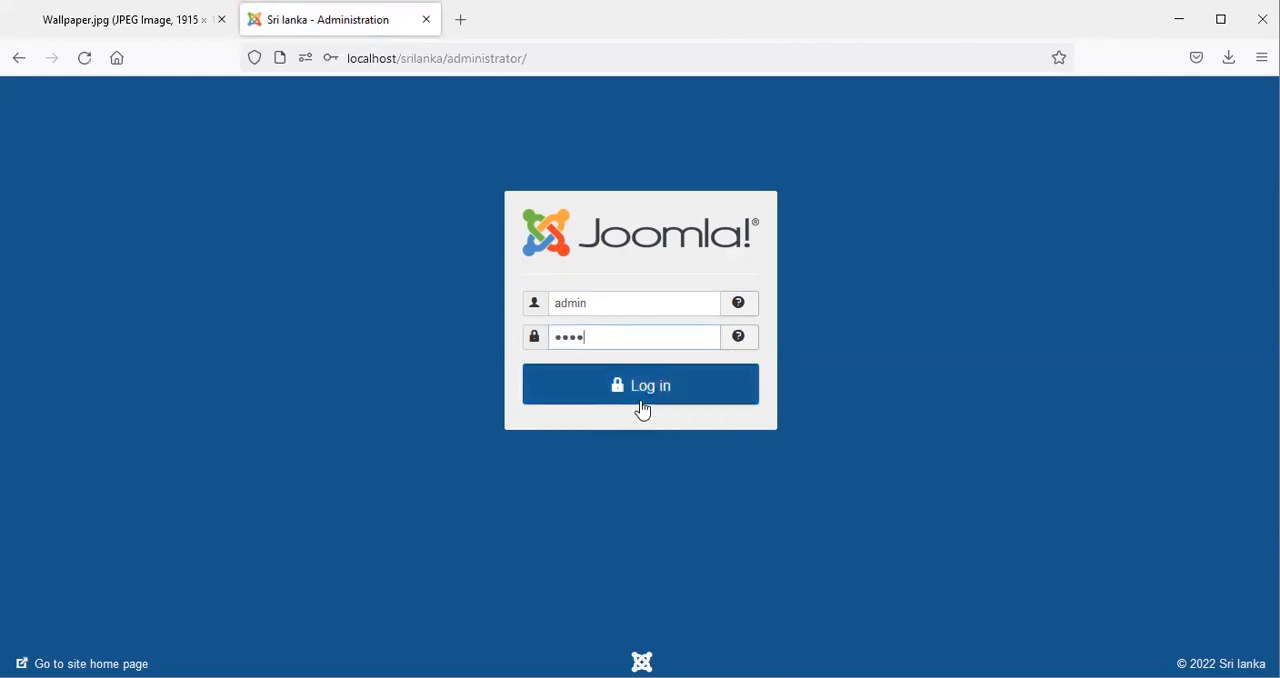
left_click(644, 400)
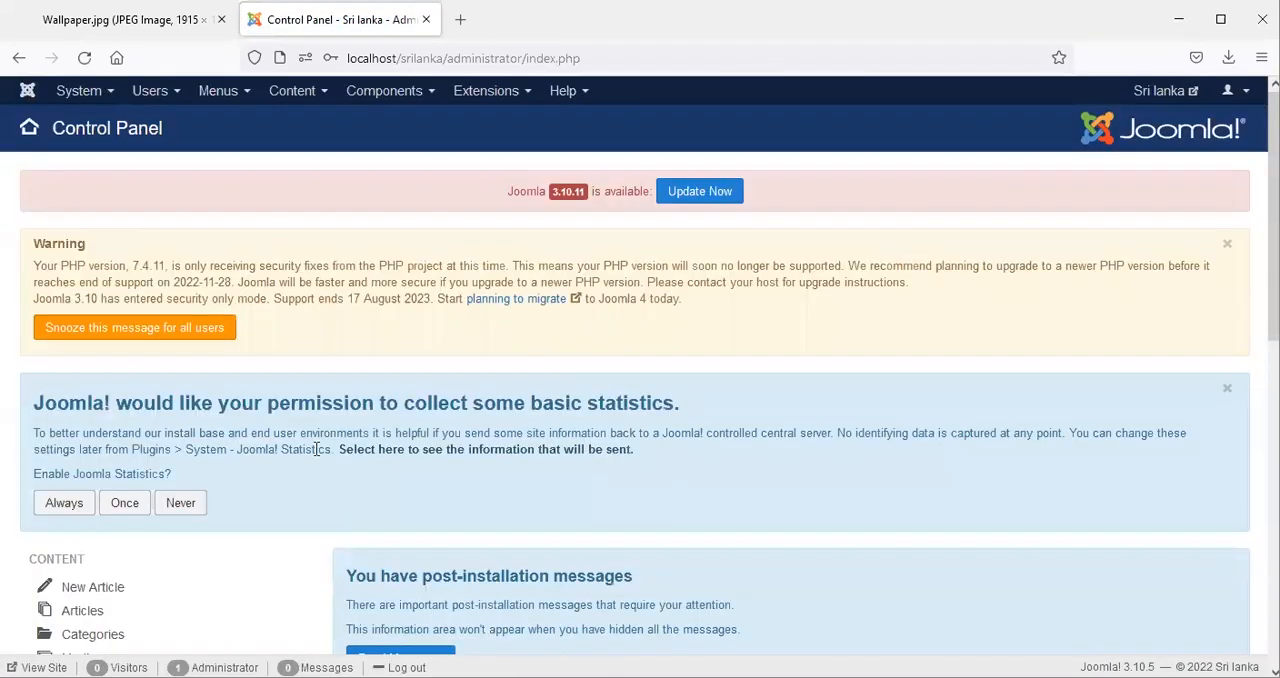
Set Joomla statistics collection to Never, then view the Sri lanka site's front end and close its page.
left_click(183, 504)
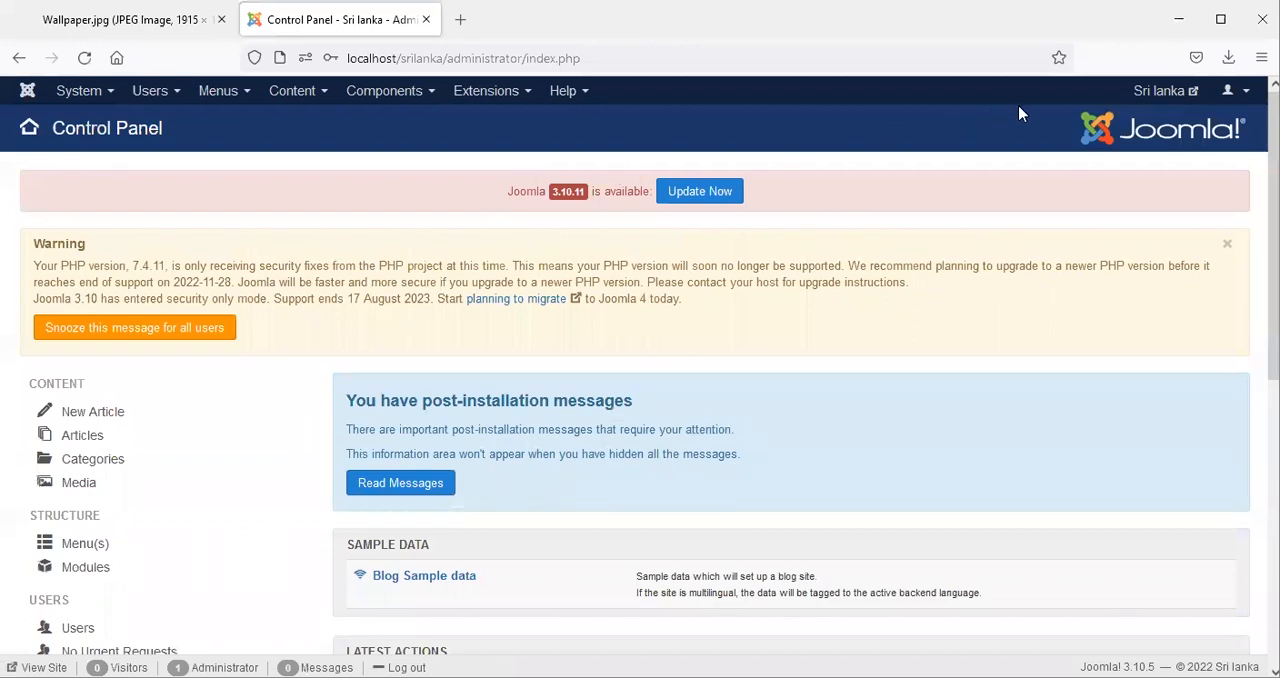
left_click(1150, 92)
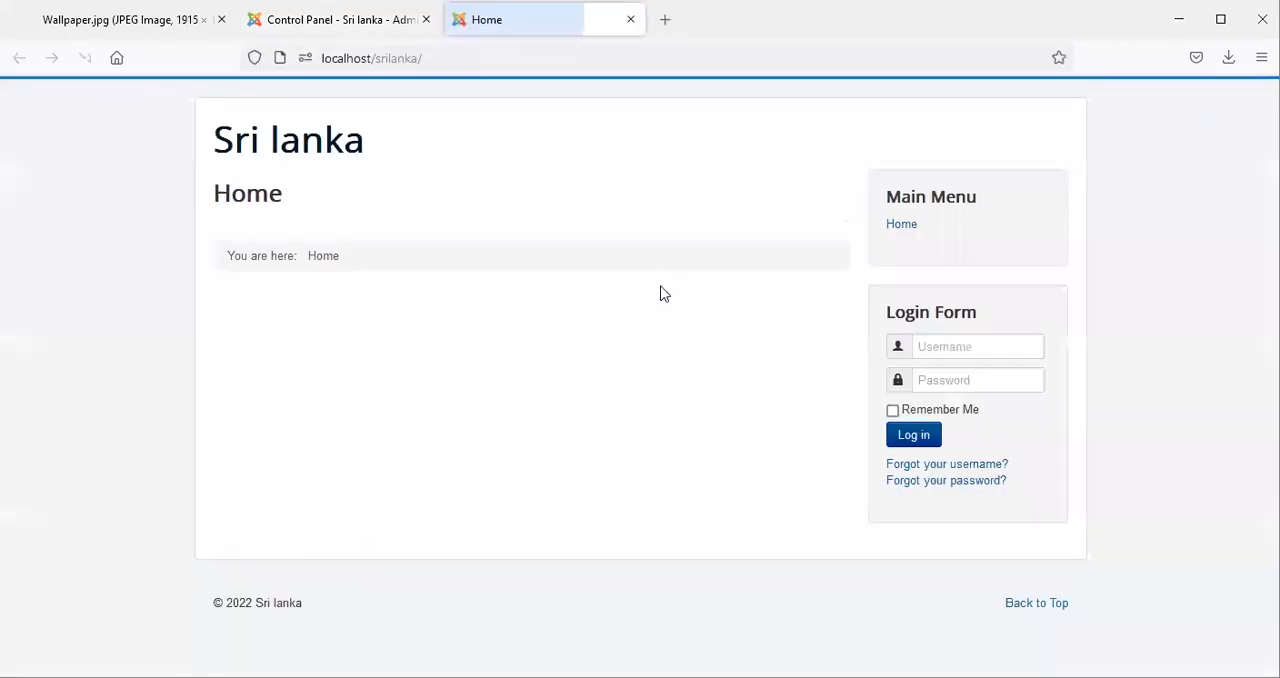
left_click(630, 20)
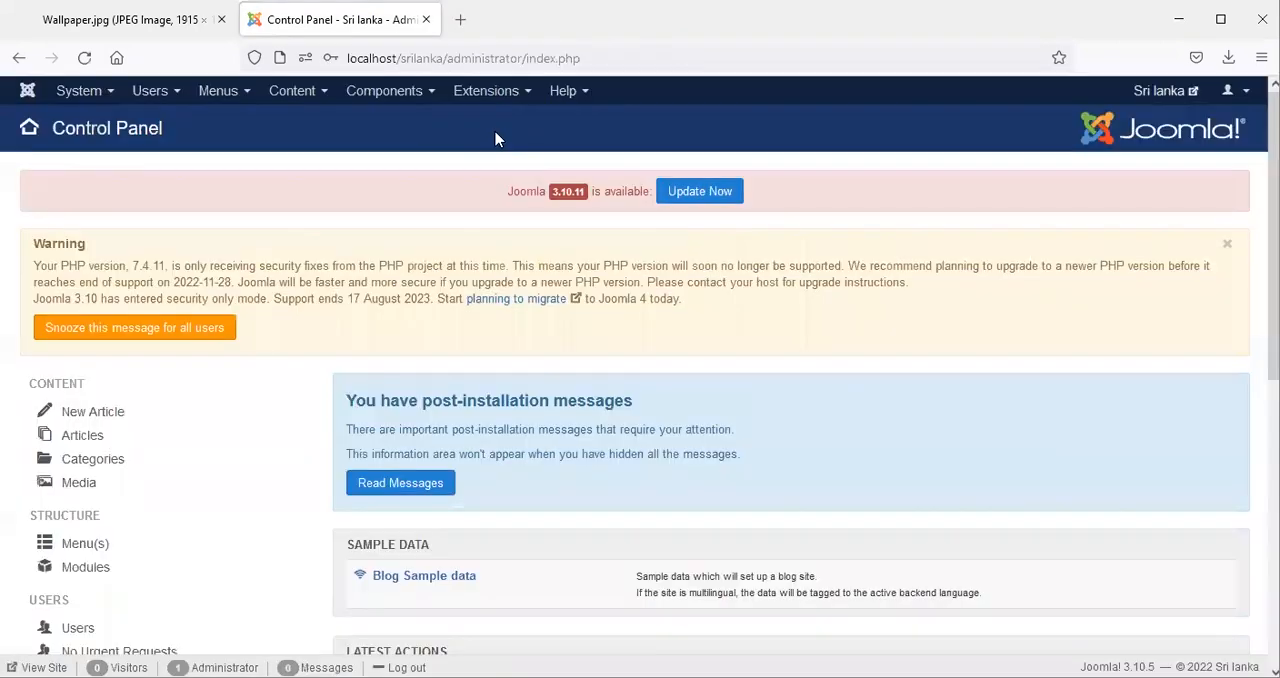